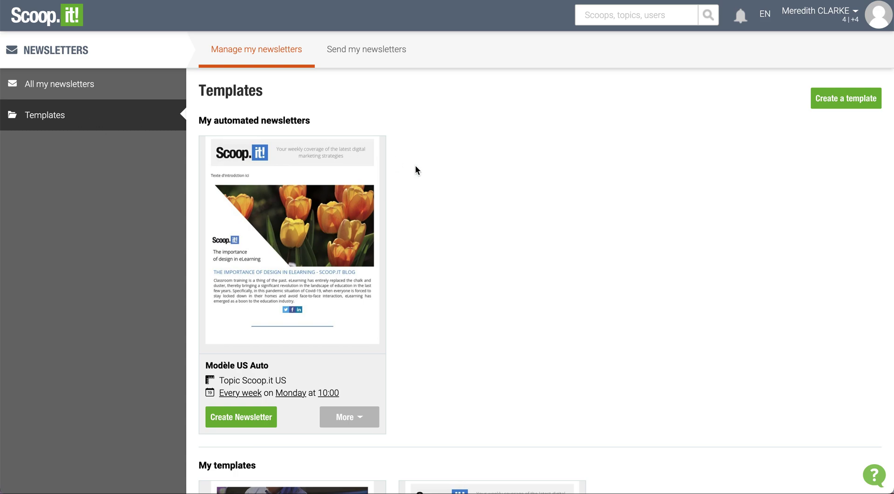
Create a template named 'New template' and drop a one-column section into its editor
scroll(520, 204, down, 15)
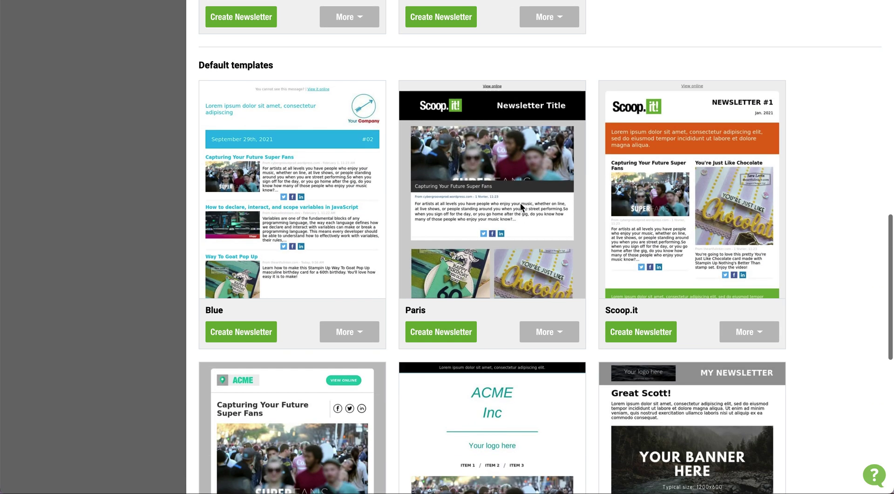
scroll(844, 225, down, 3)
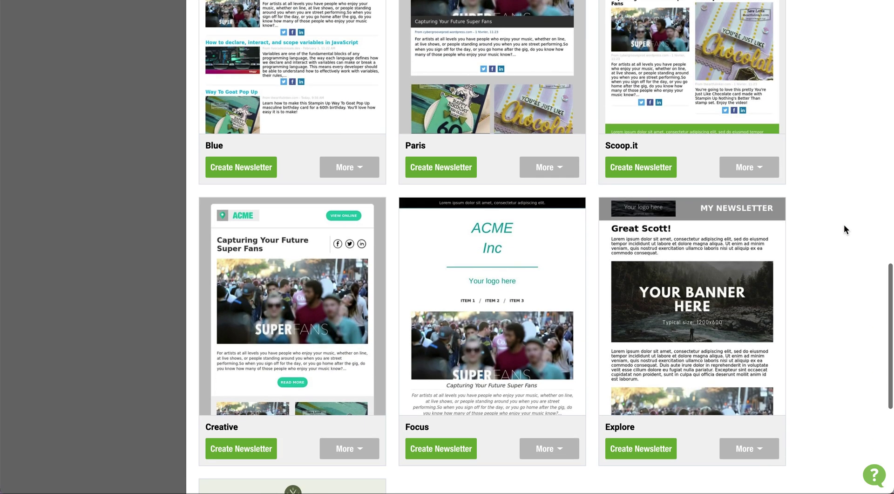
scroll(844, 225, up, 2)
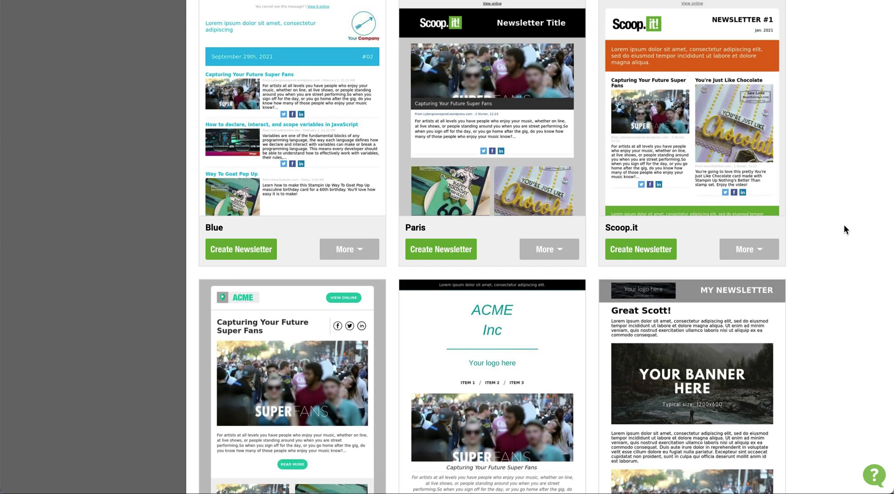
scroll(844, 225, up, 15)
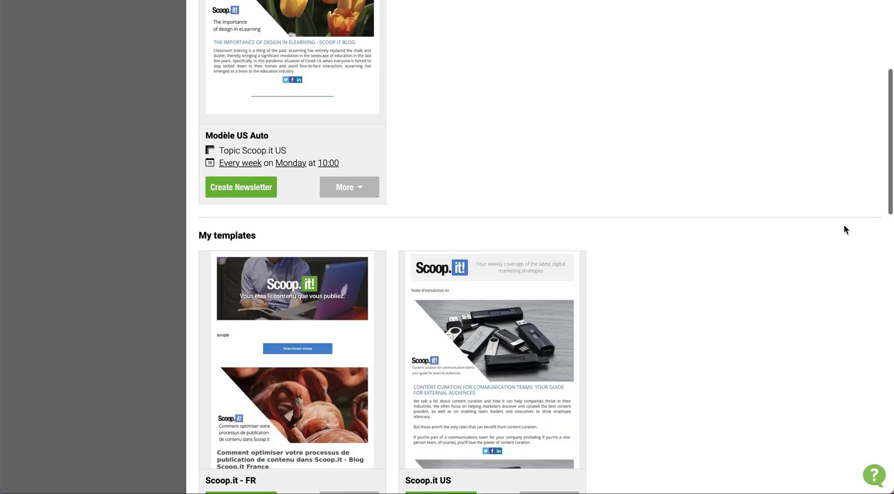
scroll(844, 225, up, 2)
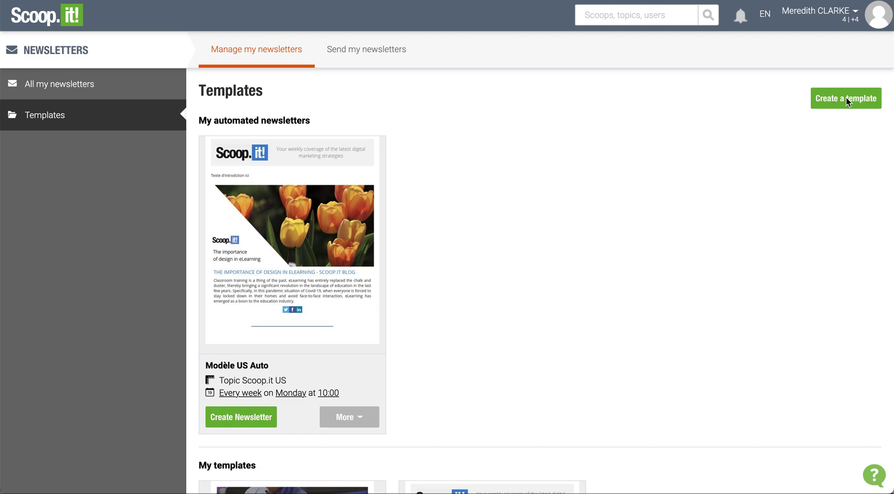
click(827, 99)
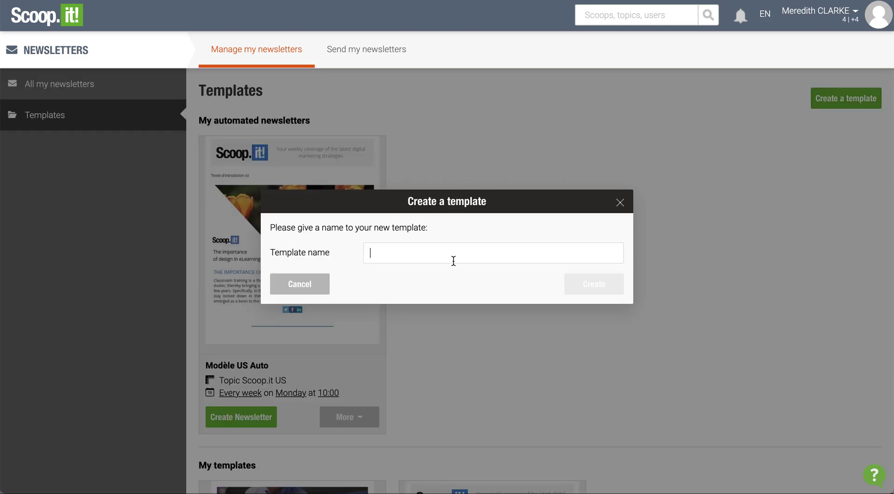
text(New te)
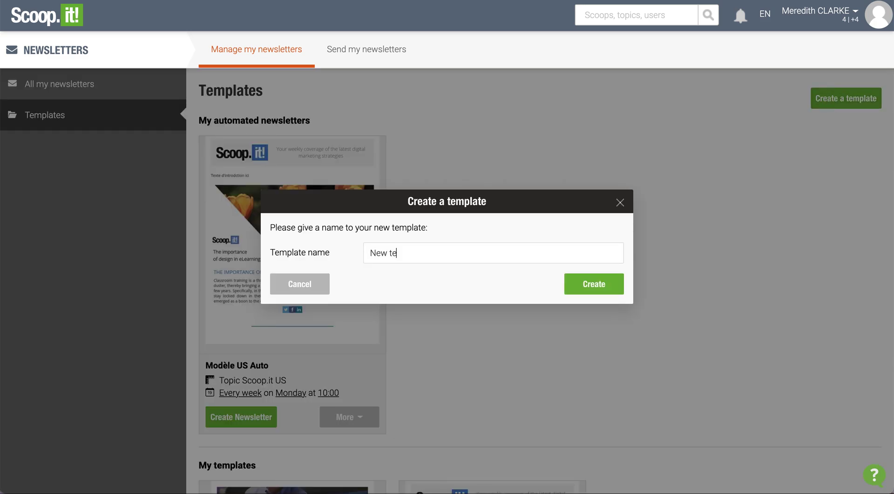
text(mplate)
click(591, 284)
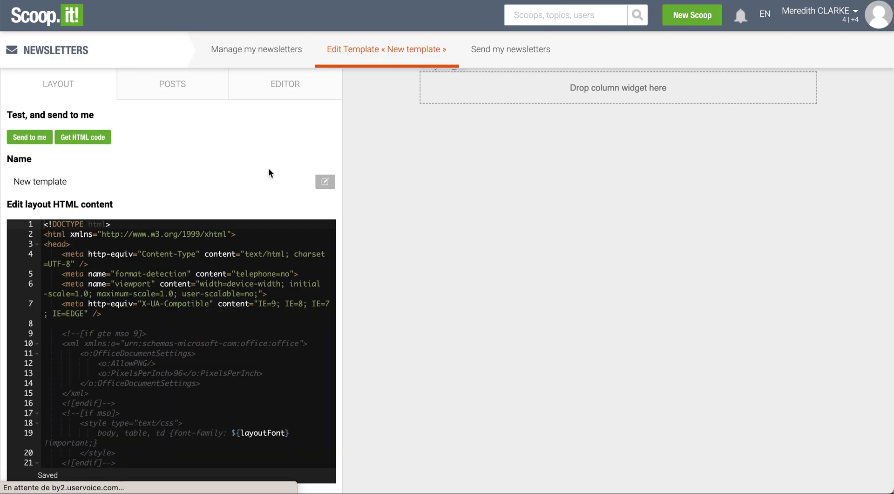
click(270, 89)
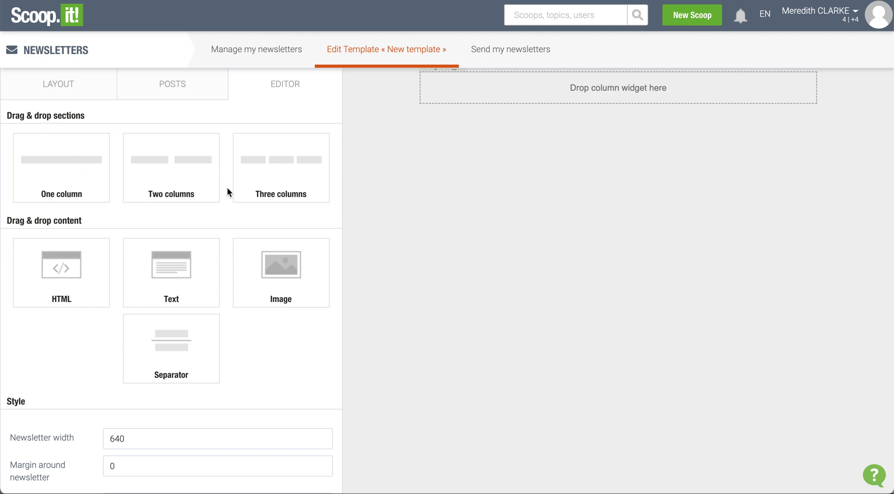
drag(39, 168, 512, 88)
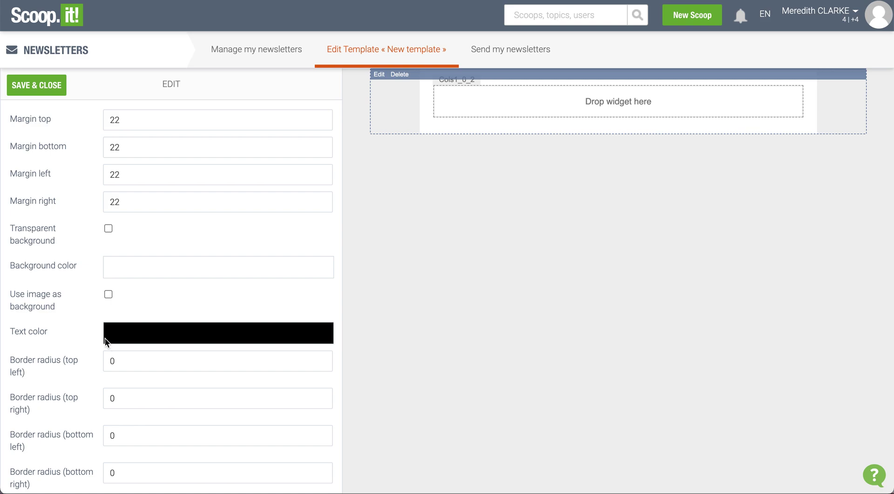
Save and close the one-column section's settings
click(43, 92)
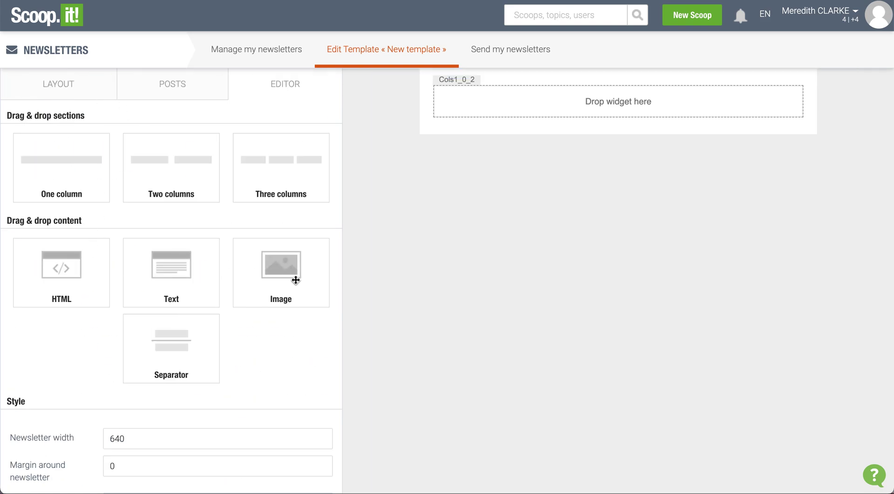
Add an image block with scoop-it-logo.png to the top section and save it
drag(281, 281, 518, 111)
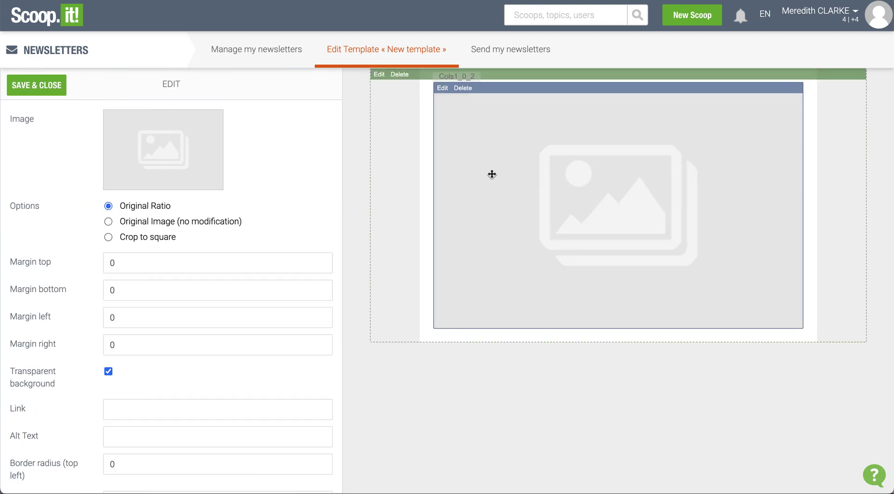
click(144, 155)
click(166, 480)
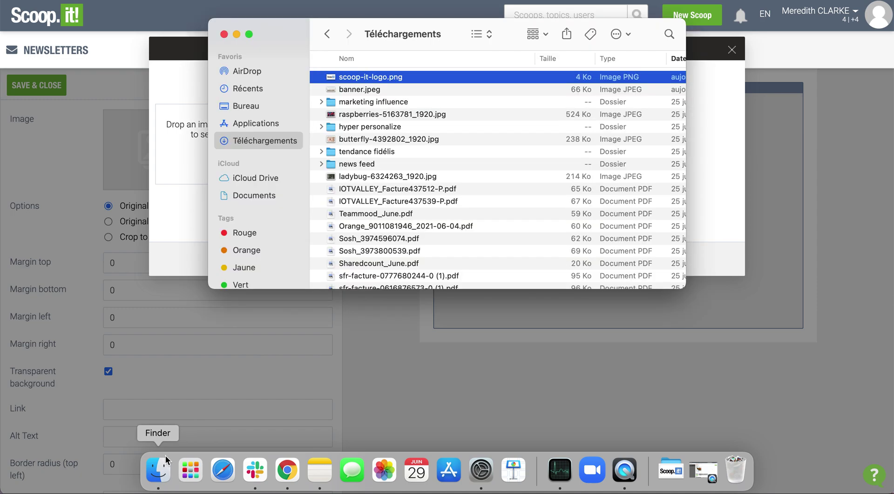
drag(345, 80, 189, 146)
click(480, 255)
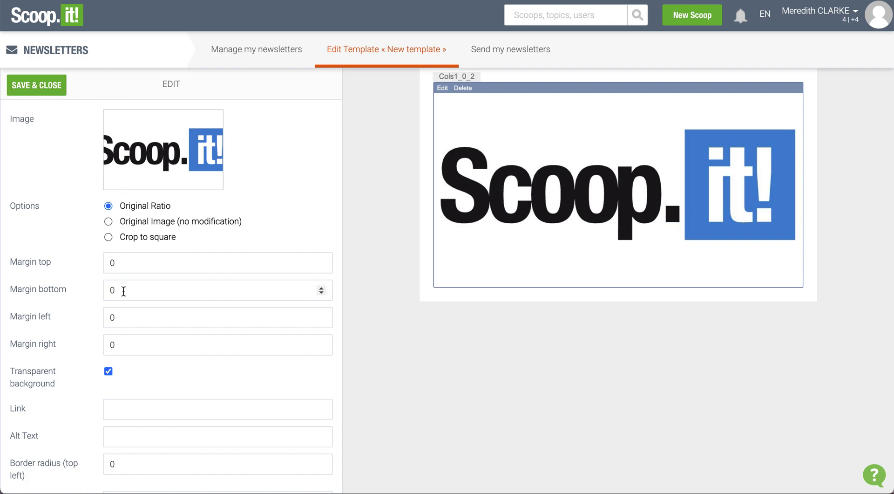
scroll(66, 372, down, 3)
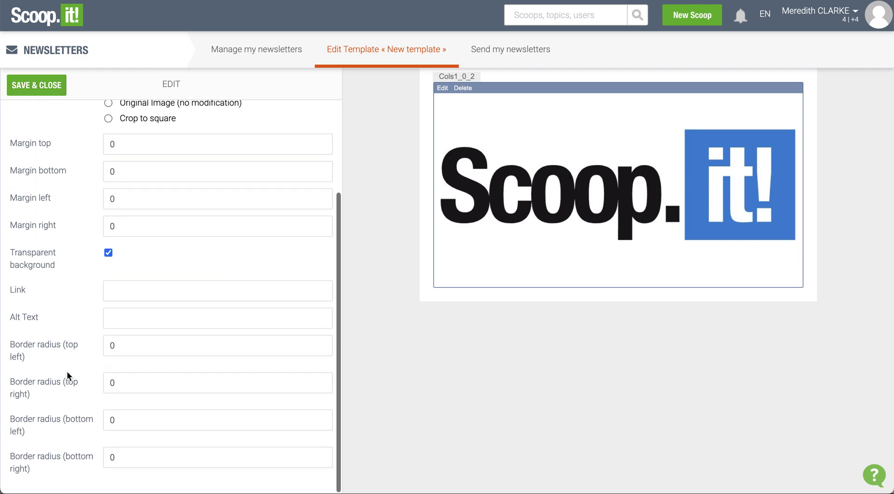
scroll(79, 370, up, 3)
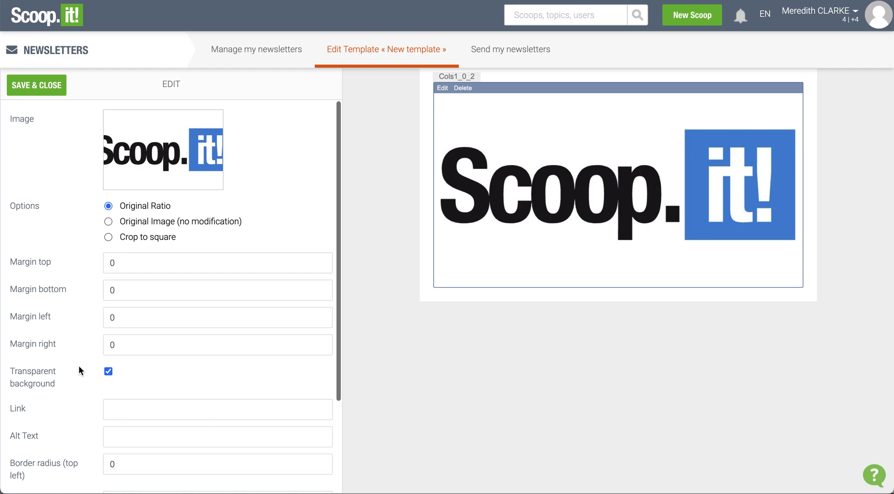
click(45, 86)
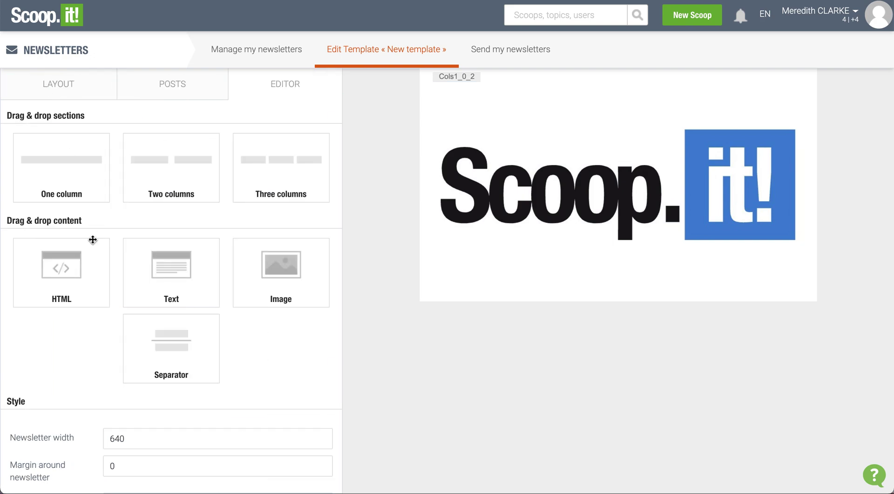
drag(166, 168, 146, 157)
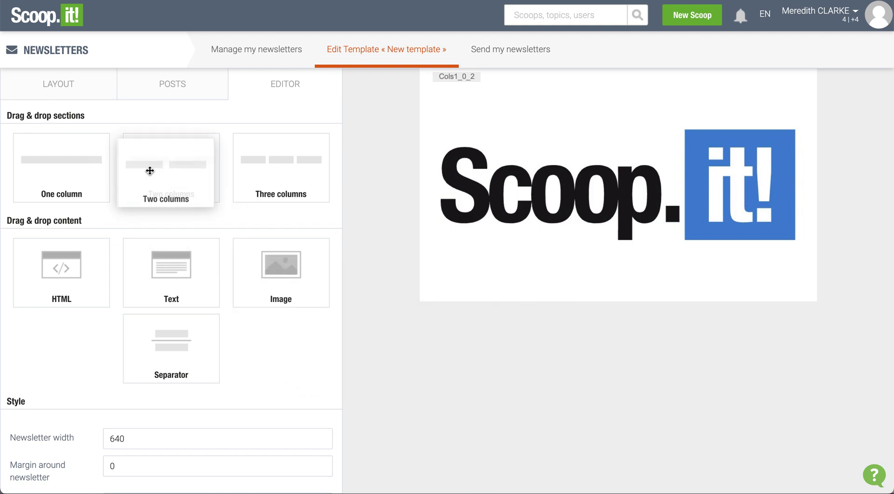
Add a one-column section below the logo and drop a text block into it
drag(60, 168, 525, 306)
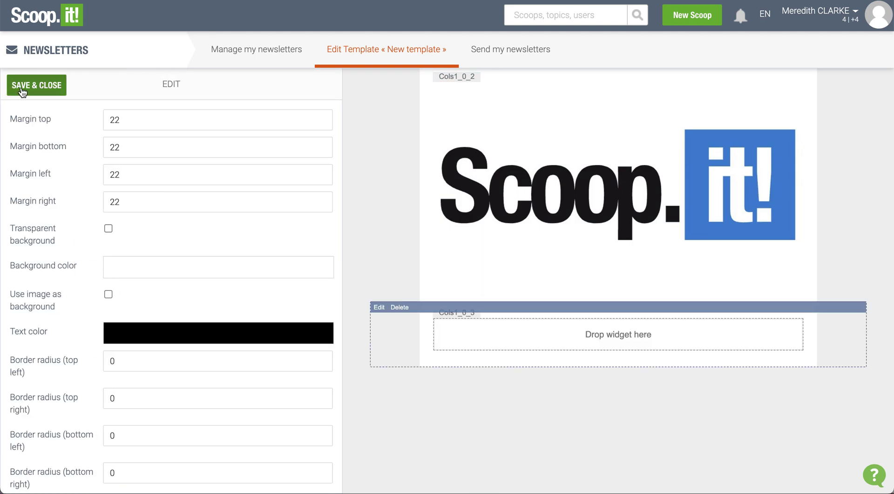
click(24, 90)
drag(188, 282, 551, 340)
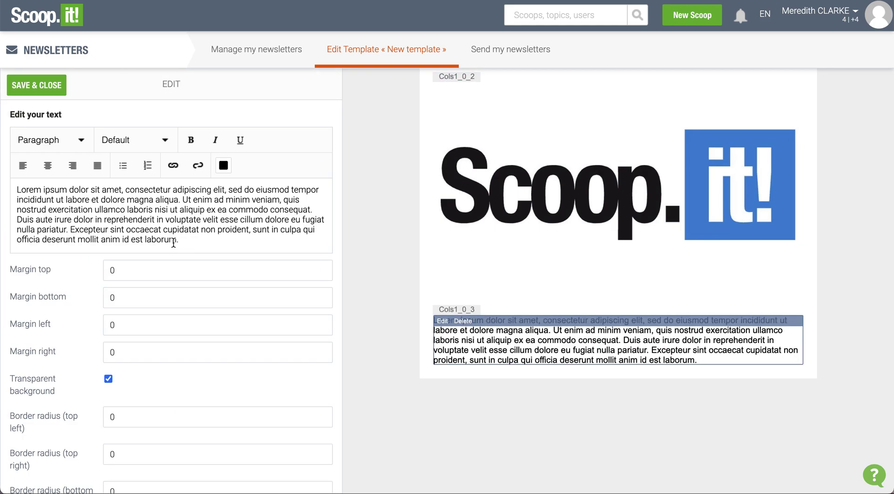
triple_click(141, 219)
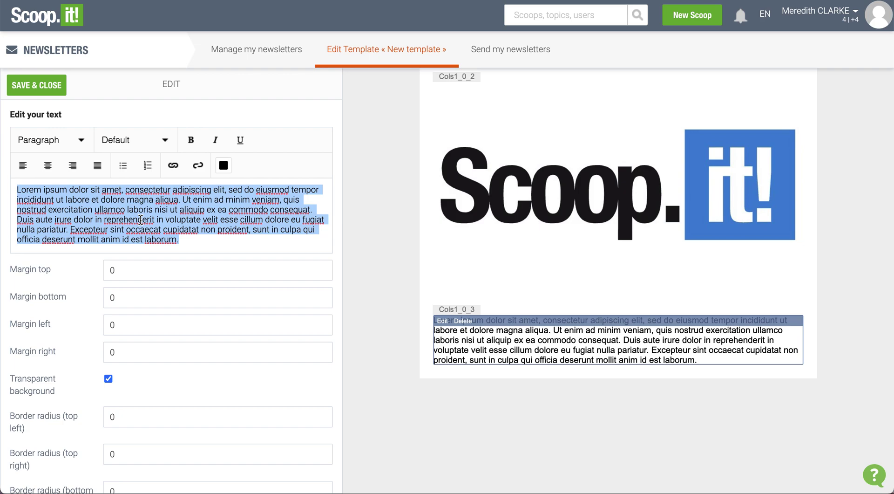
Replace the placeholder with a bold 'News' heading and add a two-column section beneath
text(News)
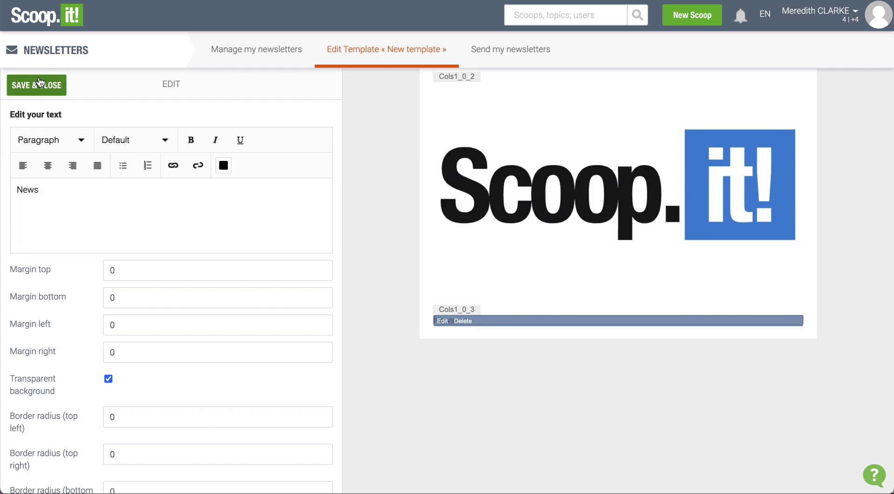
double_click(24, 189)
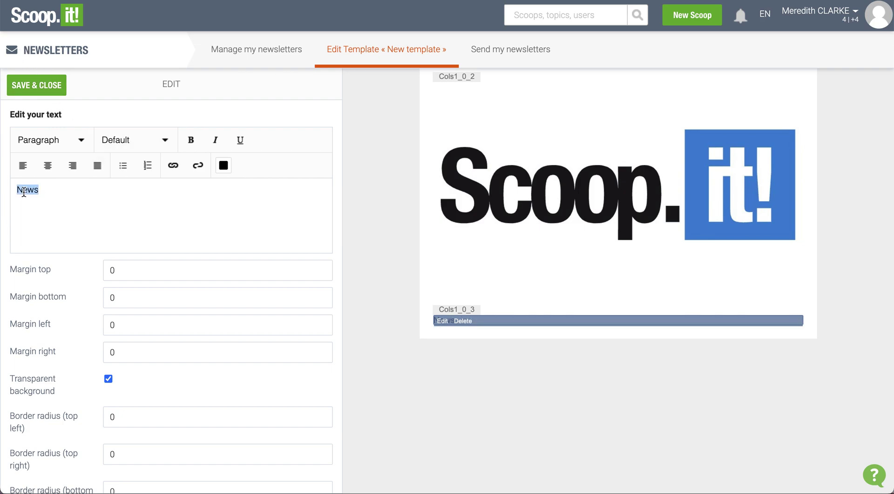
click(190, 140)
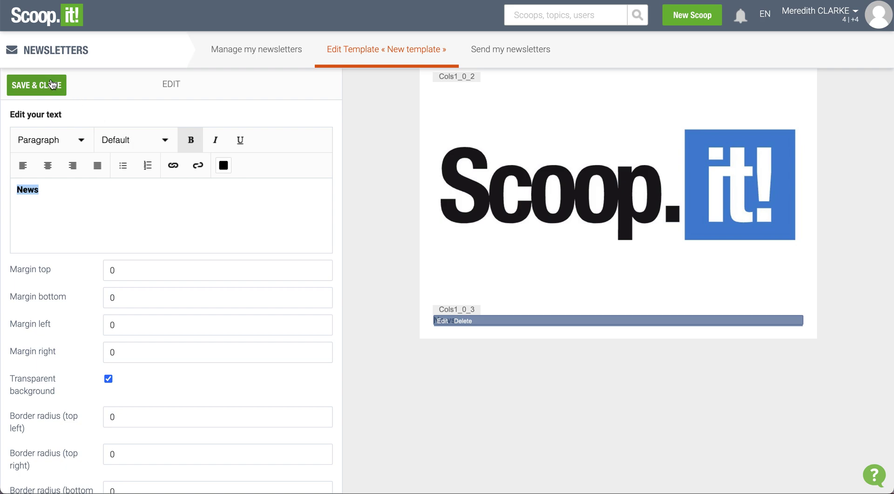
click(36, 85)
drag(166, 172, 502, 340)
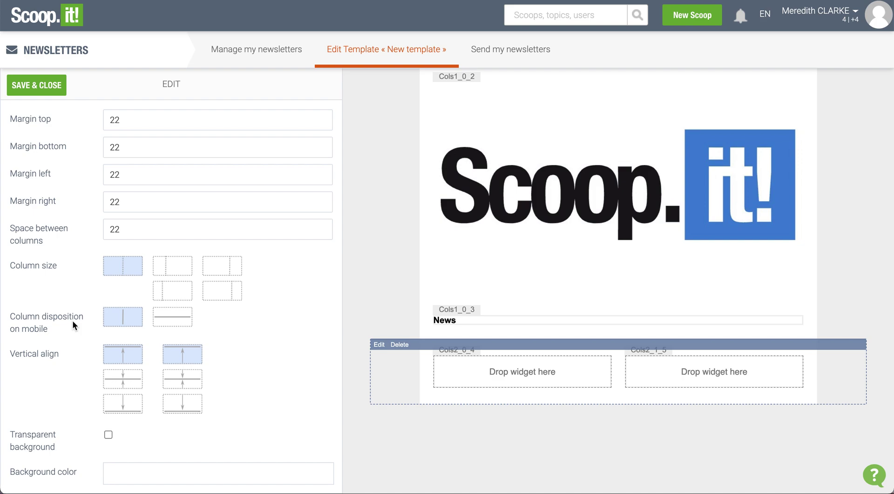
Set the two-column section to a narrow left and wide right column, then save
scroll(132, 364, down, 3)
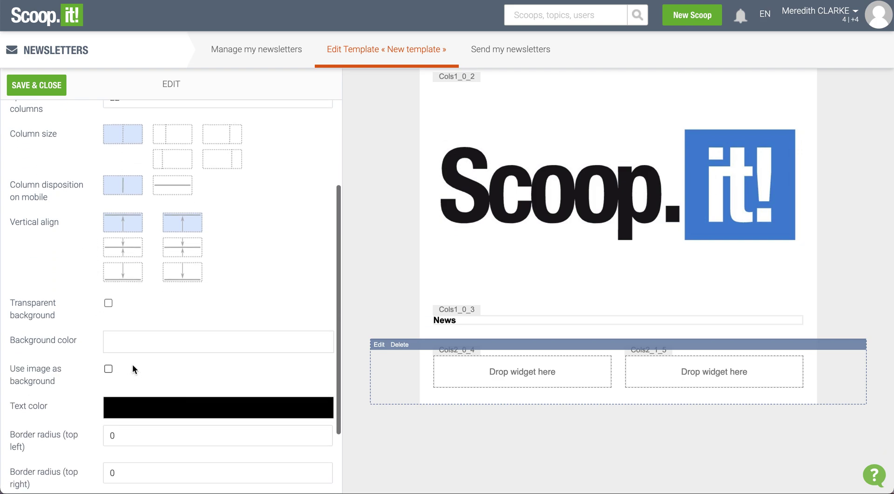
scroll(139, 326, down, 2)
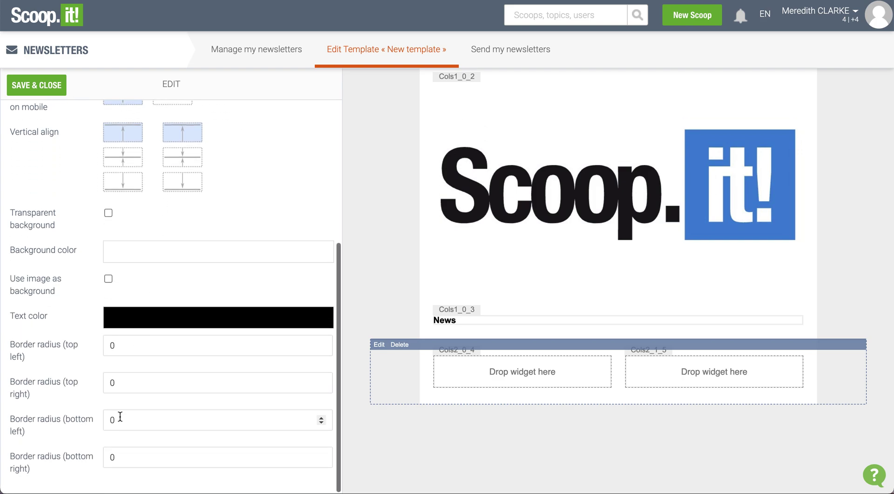
scroll(121, 416, up, 5)
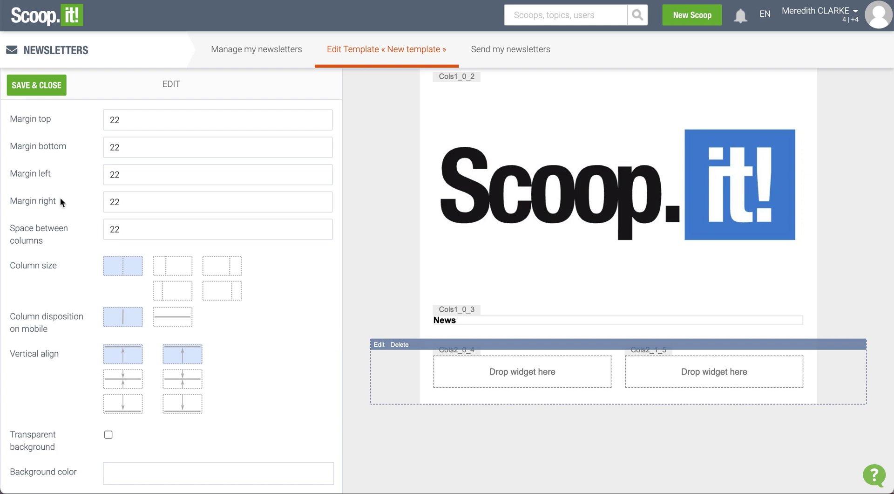
click(173, 265)
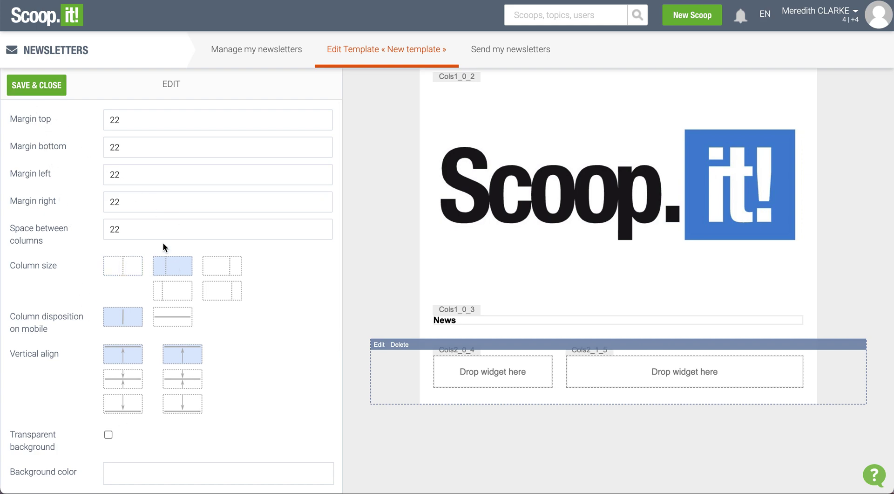
click(34, 88)
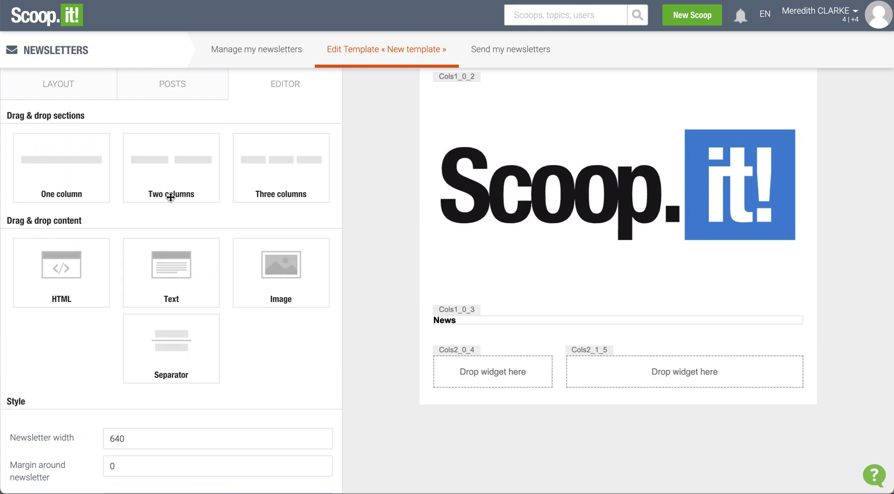
Drop a Three columns section below the two-column row and save its settings
drag(267, 166, 504, 404)
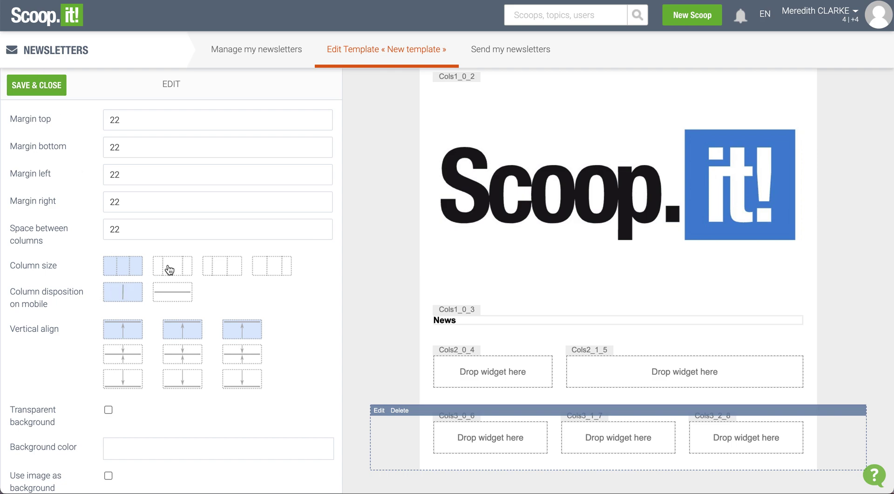
click(38, 86)
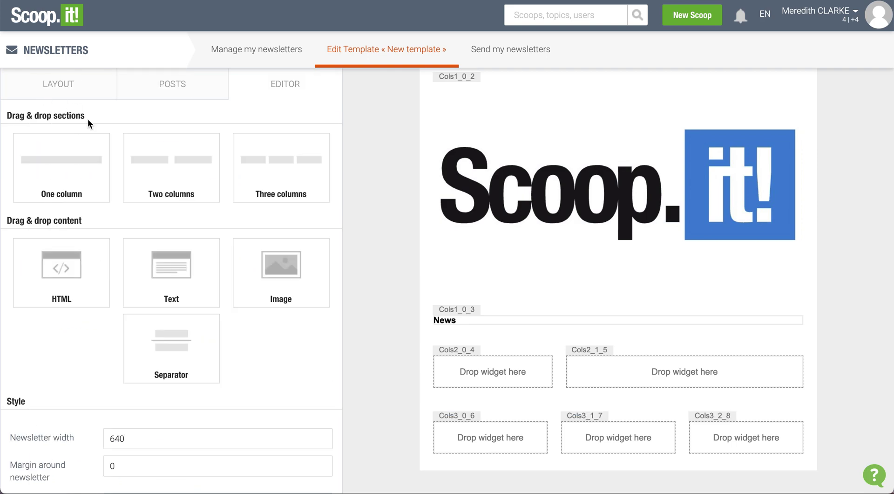
scroll(161, 214, down, 1)
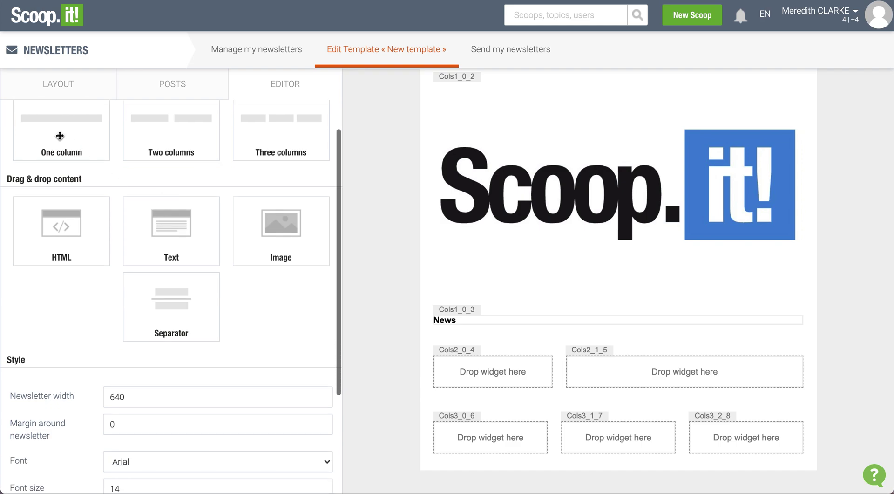
scroll(482, 233, down, 1)
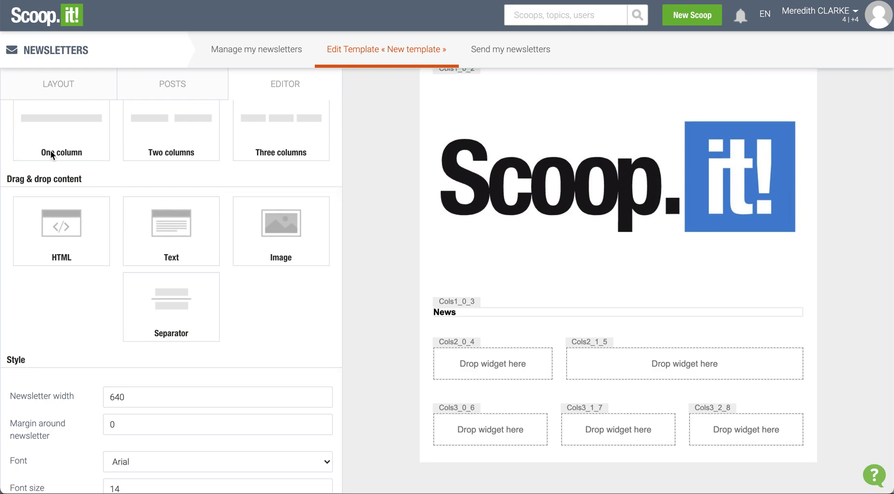
Add a one-column section at the bottom with a text block reading 'Updates'
drag(41, 133, 485, 473)
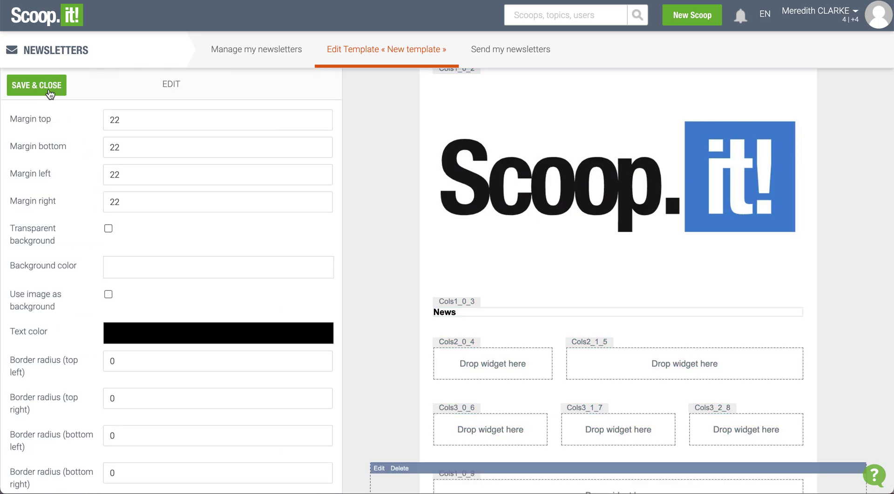
click(50, 93)
scroll(211, 362, down, 2)
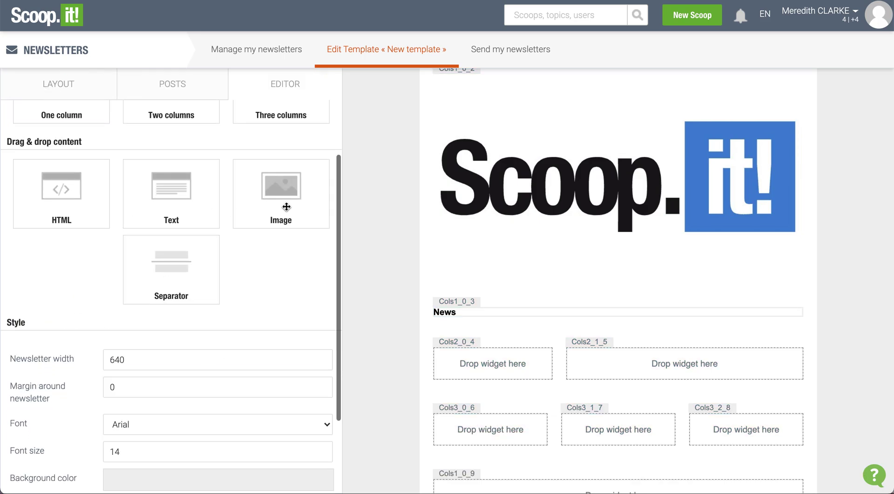
scroll(489, 346, down, 2)
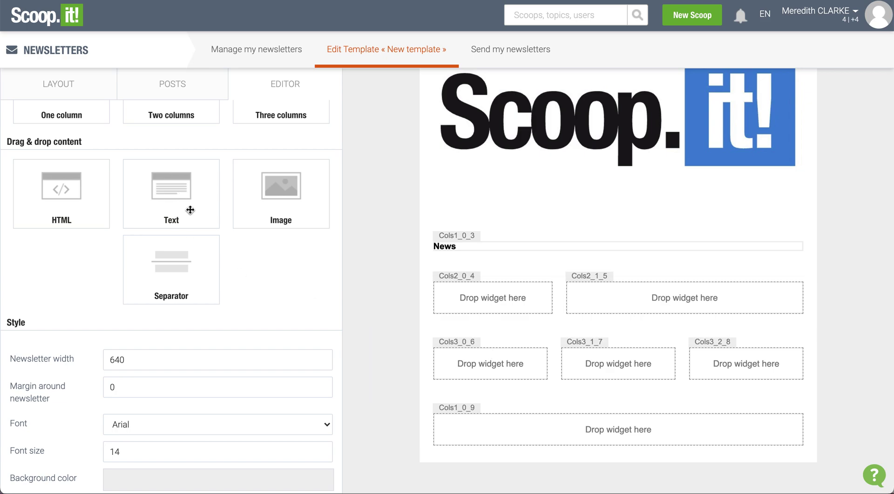
drag(190, 210, 490, 432)
triple_click(108, 213)
text(Updates)
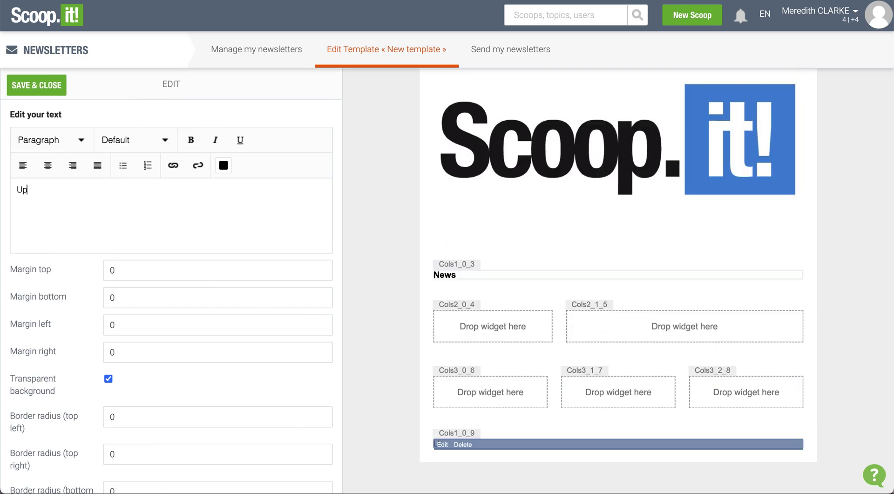
click(33, 90)
Make the Updates heading bold and save the text block
mouse_move(477, 461)
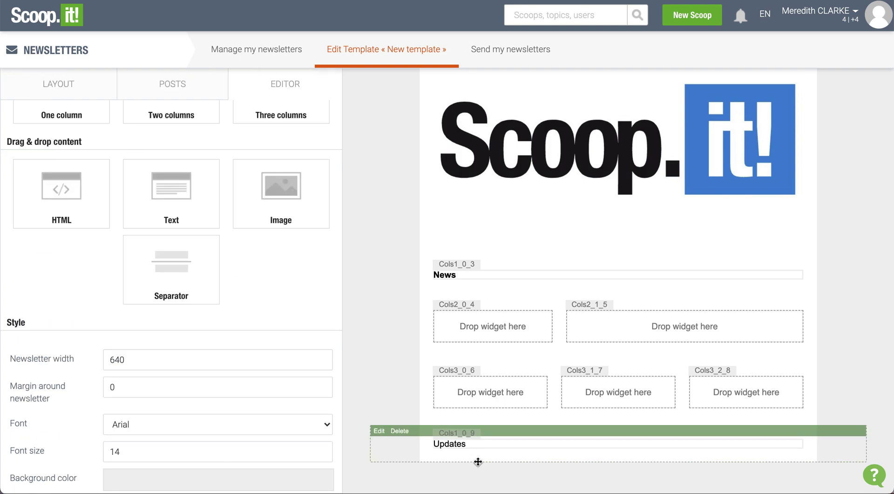
click(379, 431)
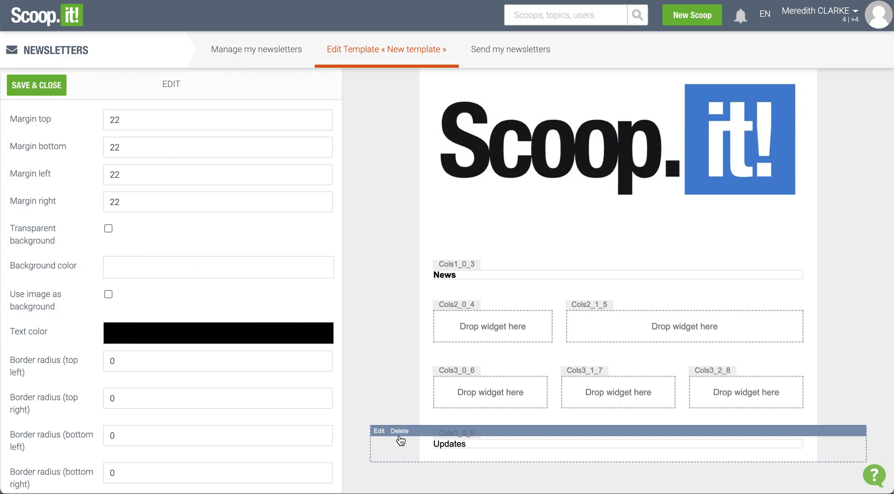
click(442, 445)
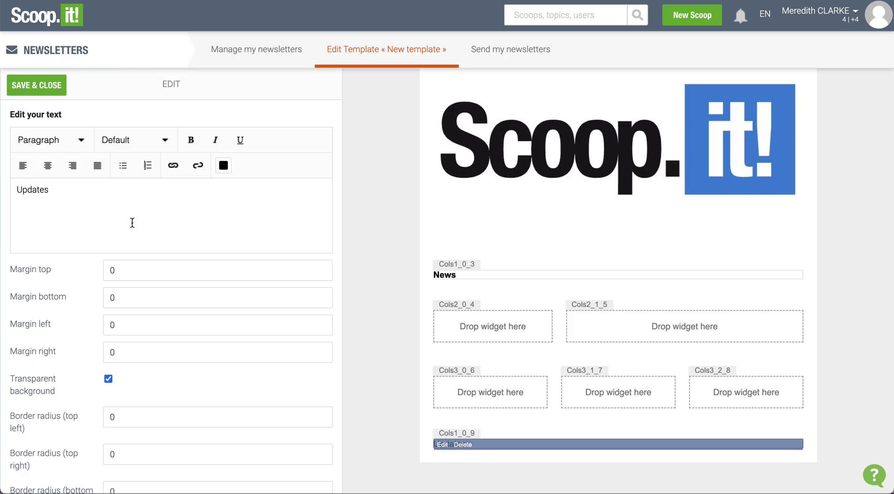
double_click(33, 190)
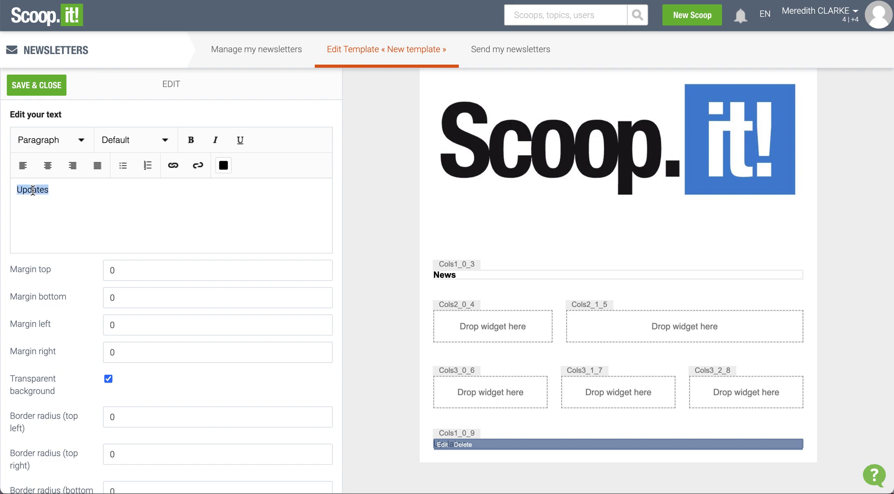
click(191, 141)
click(54, 90)
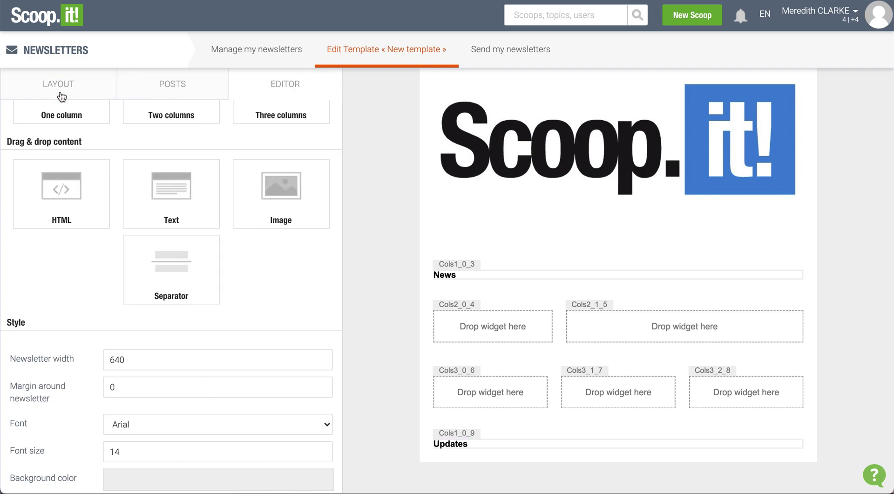
scroll(196, 290, down, 1)
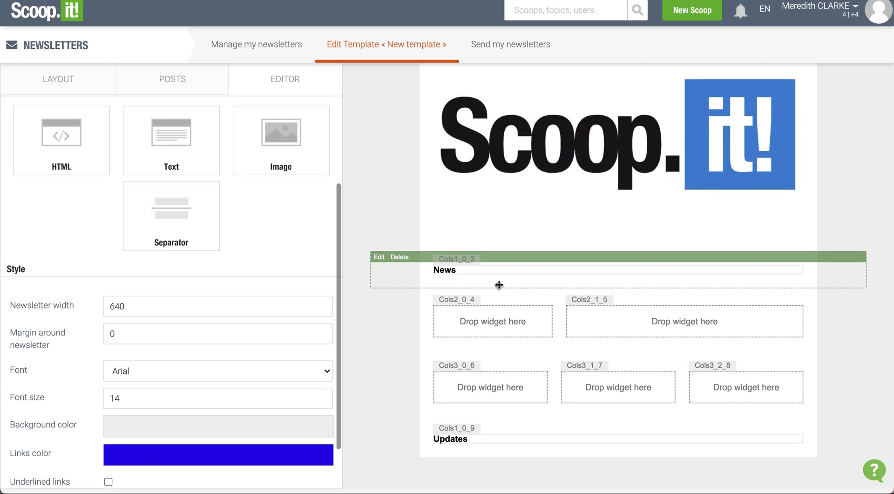
scroll(107, 122, up, 2)
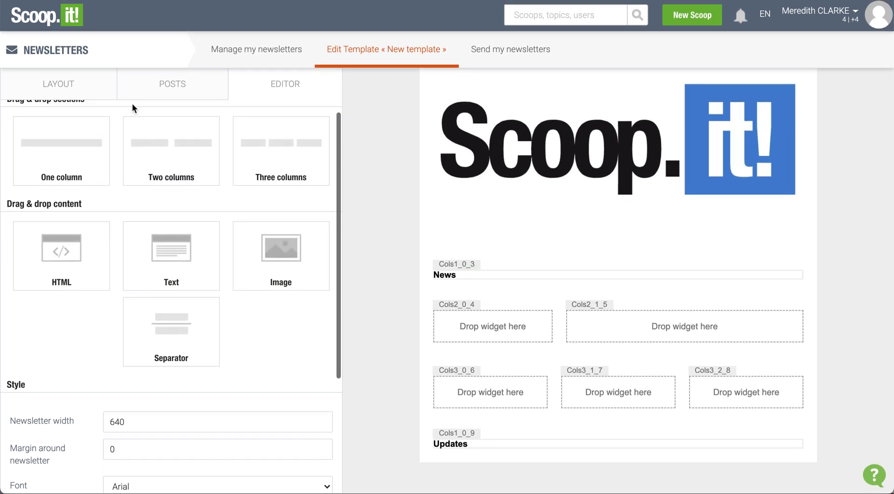
scroll(149, 251, up, 1)
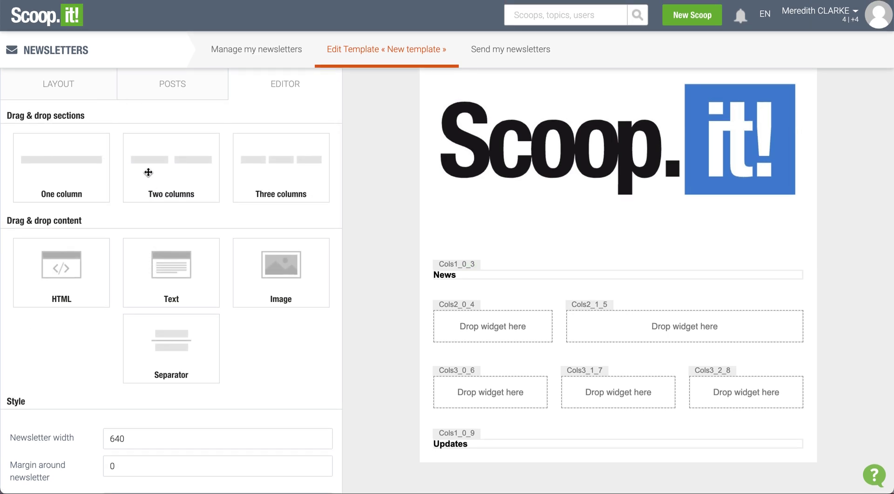
Add an equal two-column section under Updates, followed by a one-column section
drag(169, 160, 510, 454)
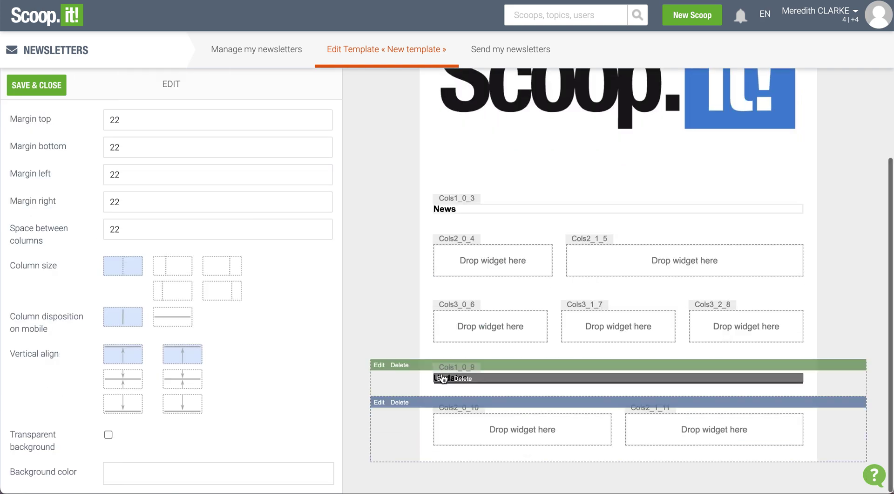
click(43, 91)
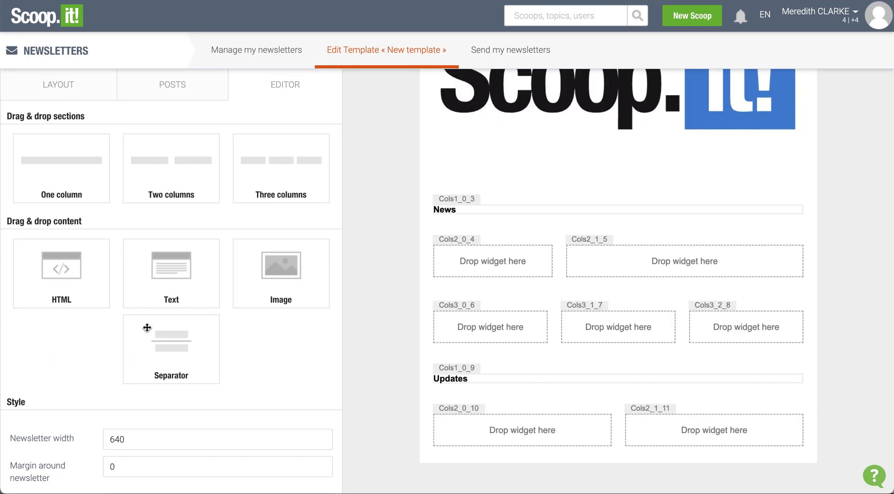
scroll(147, 327, down, 1)
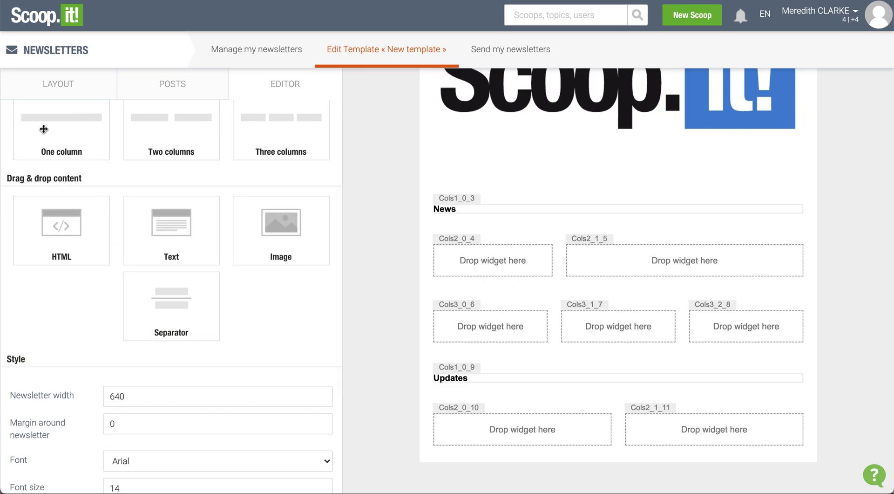
drag(44, 129, 517, 470)
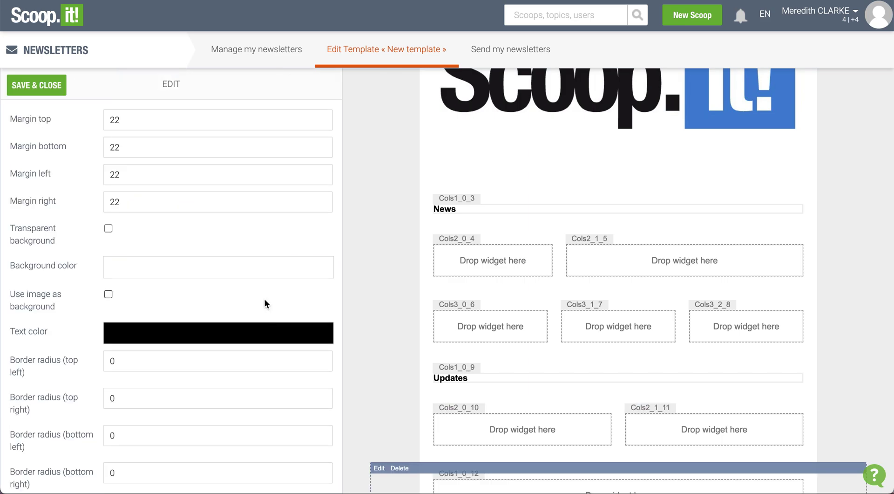
click(36, 86)
Put a text block reading 'Internal Use Only' in the bottom section and save it
scroll(438, 317, down, 1)
drag(172, 230, 490, 431)
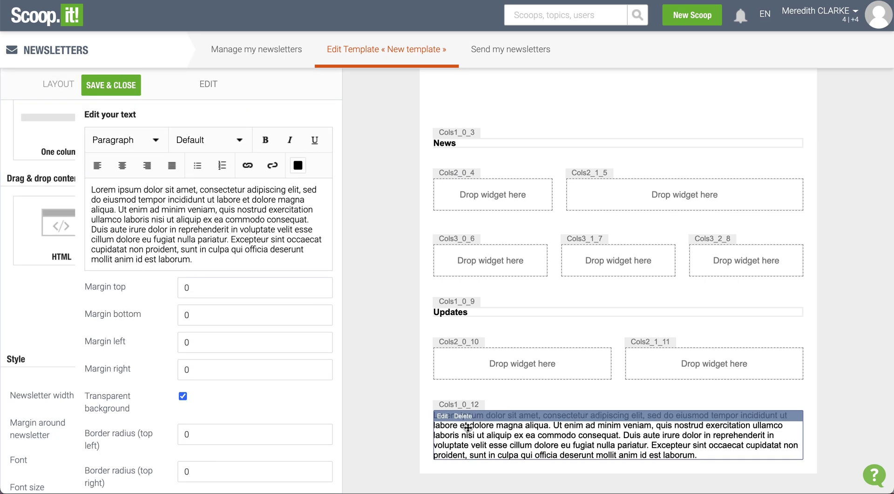
triple_click(115, 204)
text(Internal Use Only)
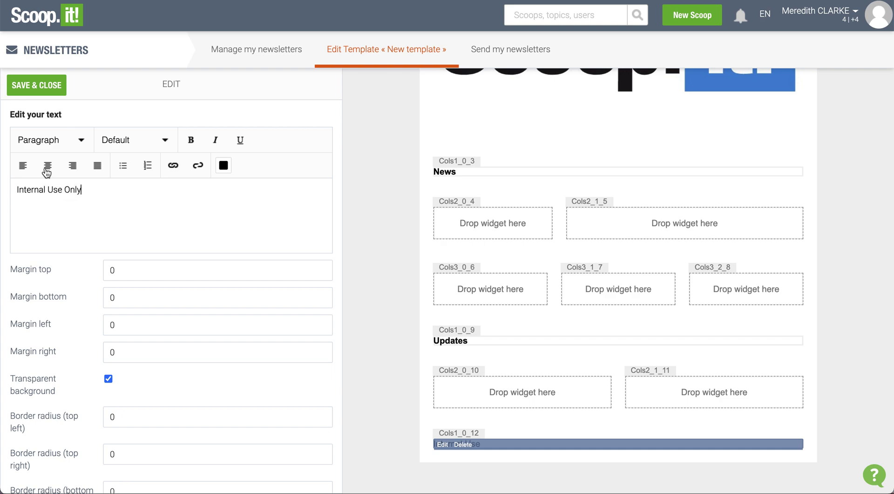
click(39, 93)
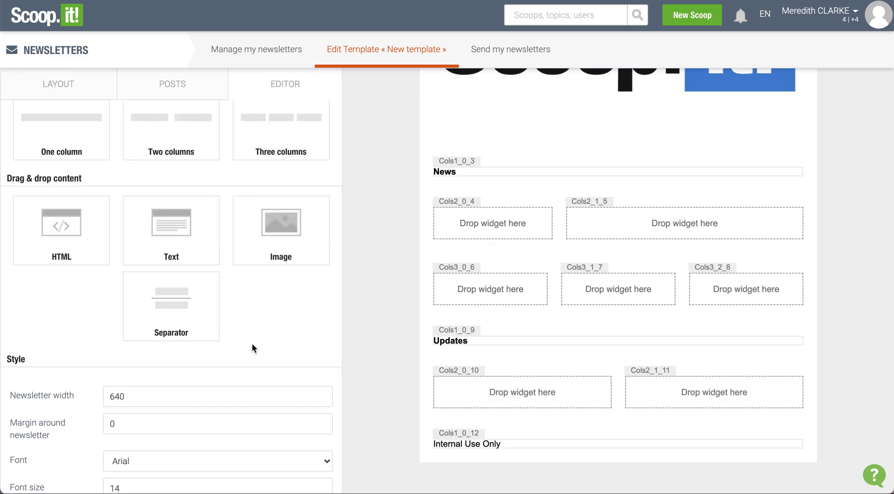
Place a separator line above the Internal Use Only text and save it
drag(156, 306, 518, 485)
drag(515, 417, 513, 414)
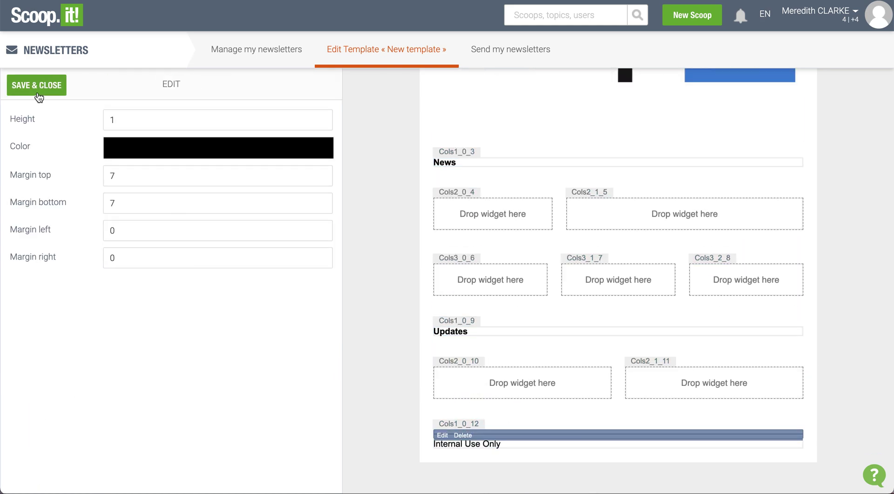
click(37, 86)
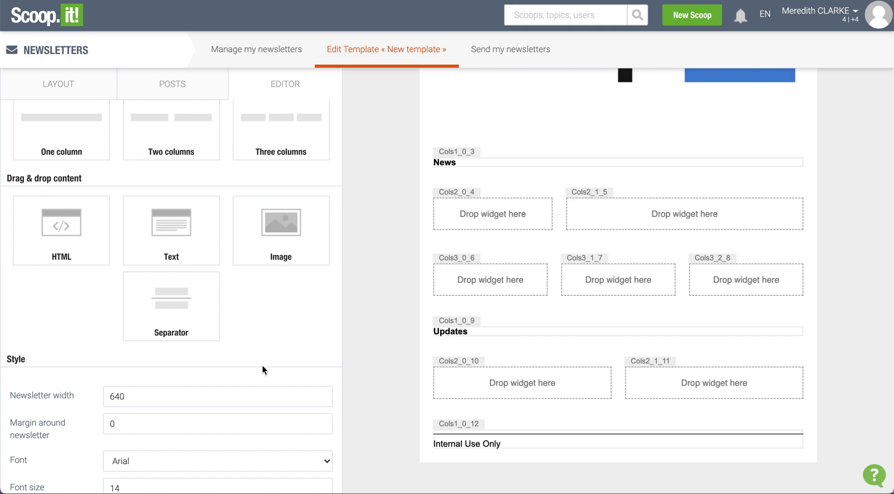
scroll(264, 370, up, 1)
scroll(262, 367, down, 1)
mouse_move(573, 361)
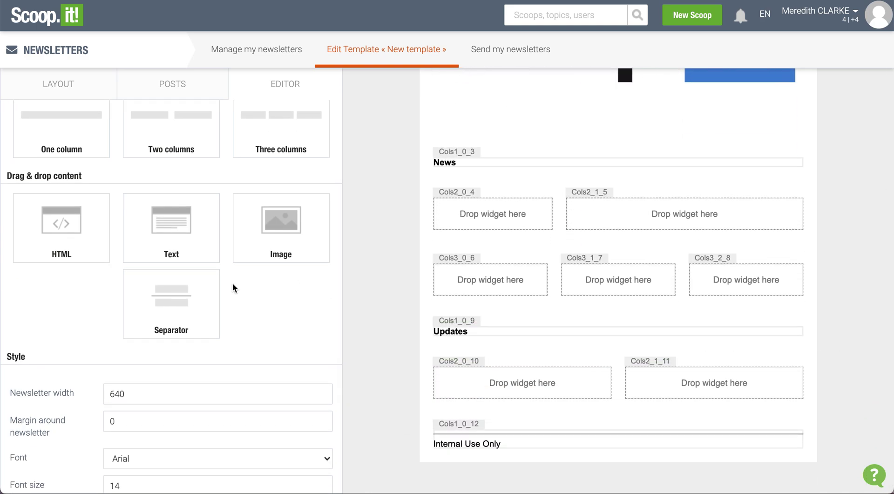
scroll(144, 298, up, 1)
From the Templates list, create 'Newsletter 29 June' based on New template
click(241, 58)
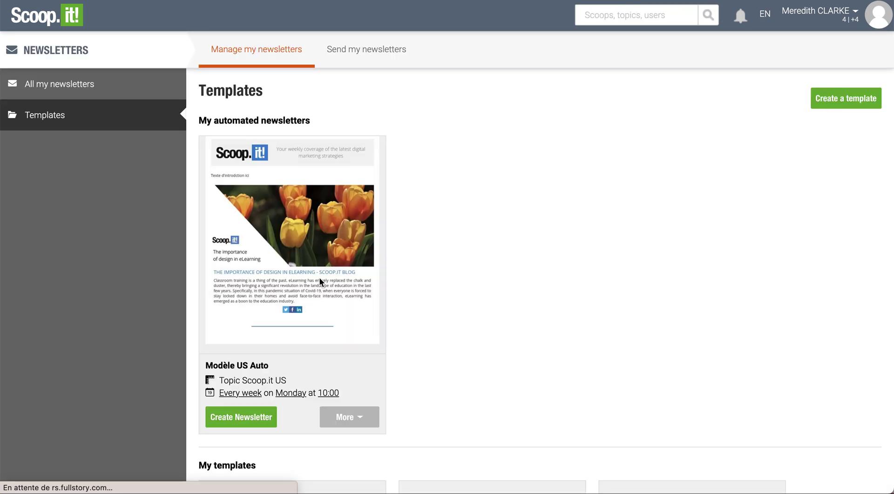
scroll(455, 273, down, 7)
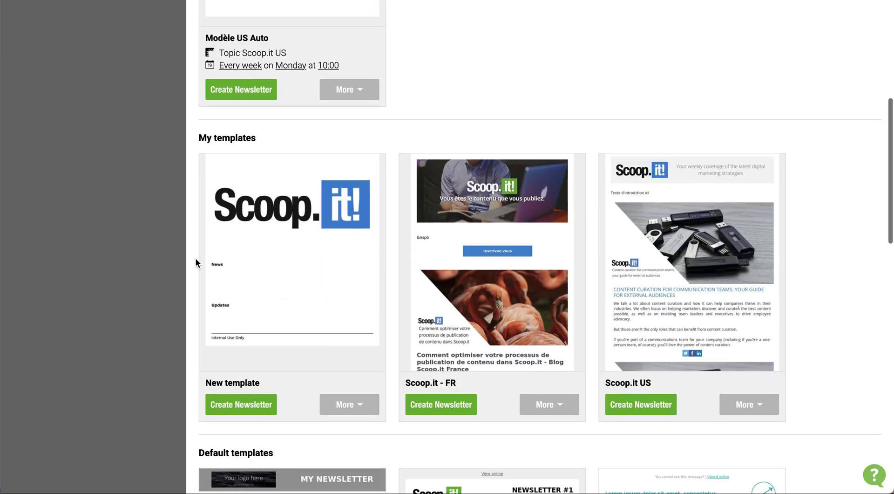
click(236, 409)
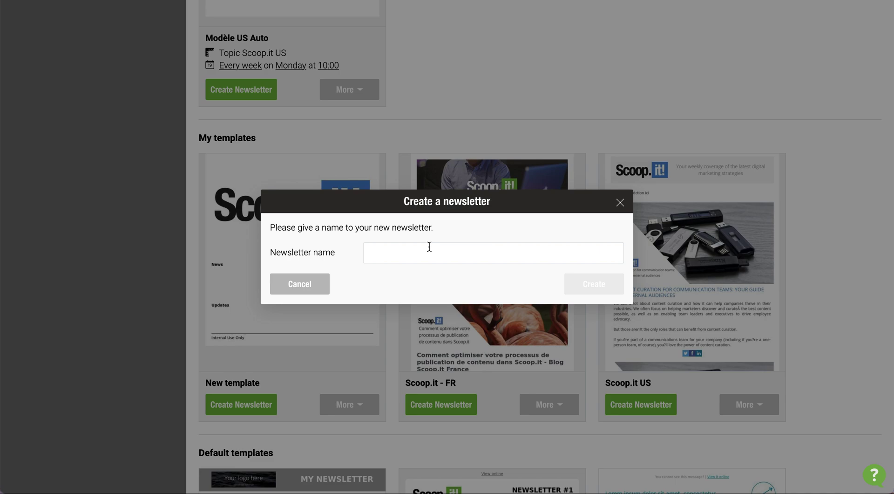
text(Newsletter 29 June)
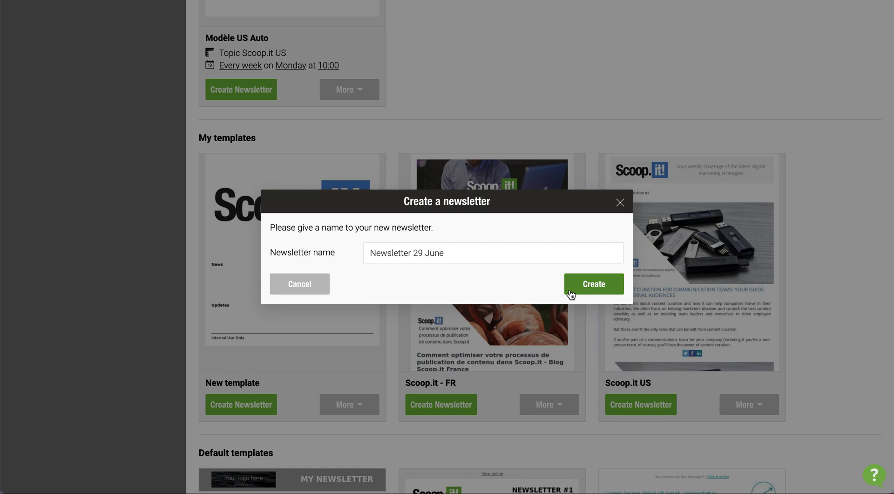
click(569, 289)
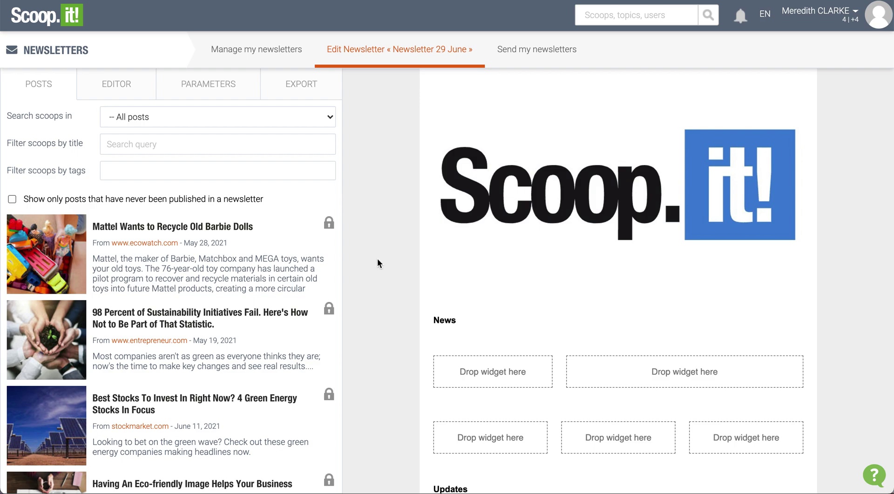
Place the Mattel and 98 Percent posts into the News two-column row
scroll(376, 263, down, 3)
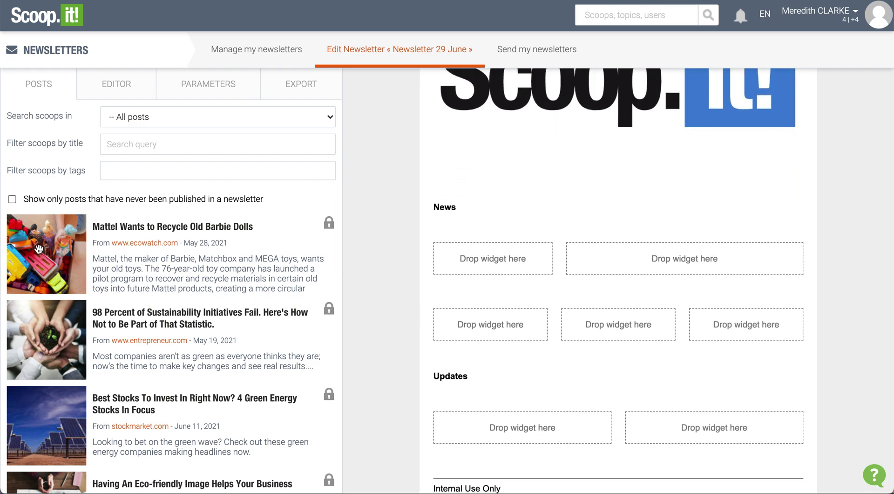
drag(416, 291, 540, 237)
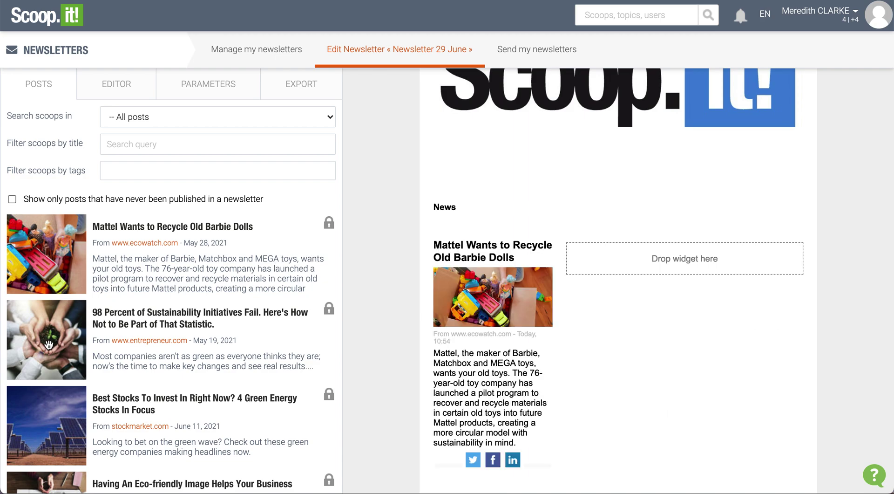
drag(50, 345, 626, 272)
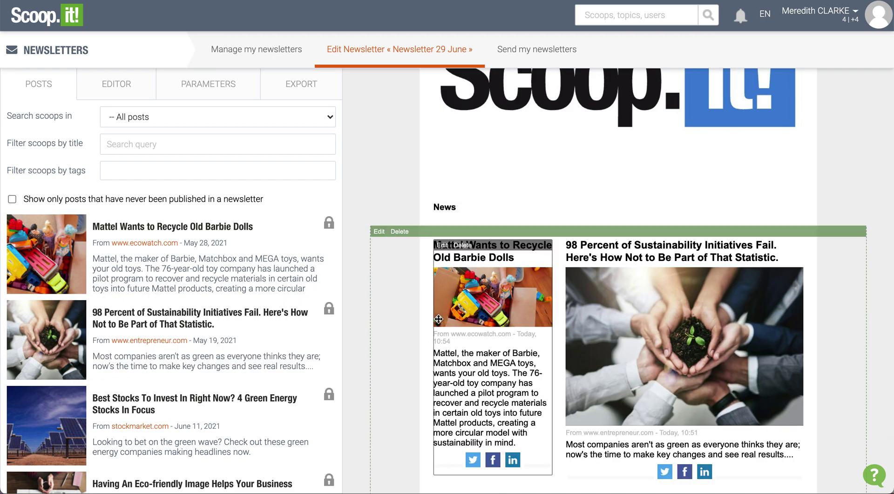
Fill the three-column row with the Best Stocks, Researchers and eco-friendly image posts
scroll(425, 261, down, 4)
scroll(424, 261, down, 1)
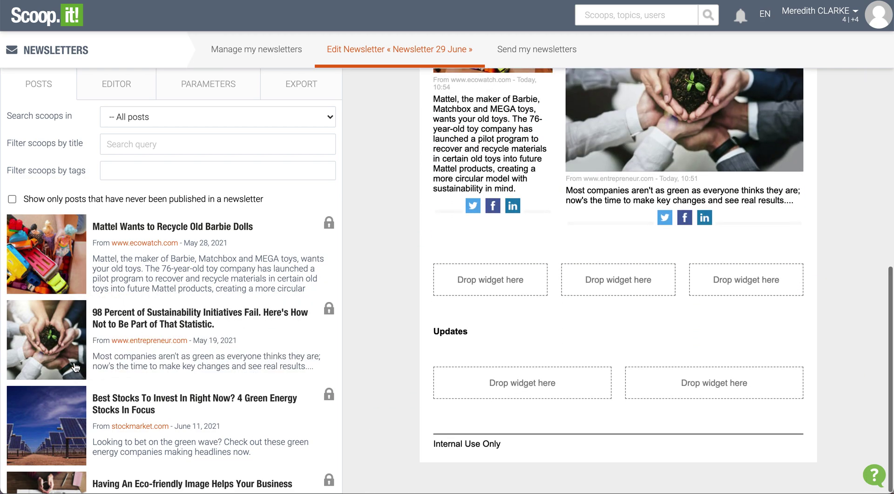
drag(51, 416, 484, 284)
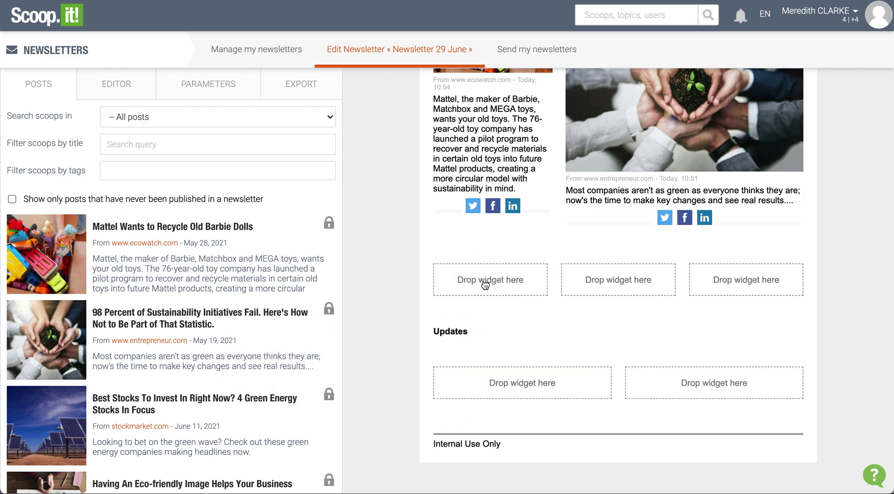
scroll(46, 447, down, 4)
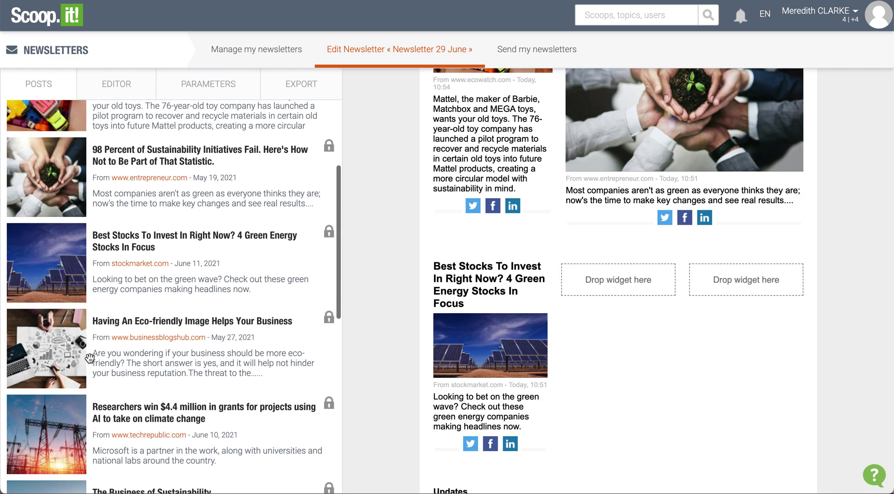
drag(69, 443, 603, 286)
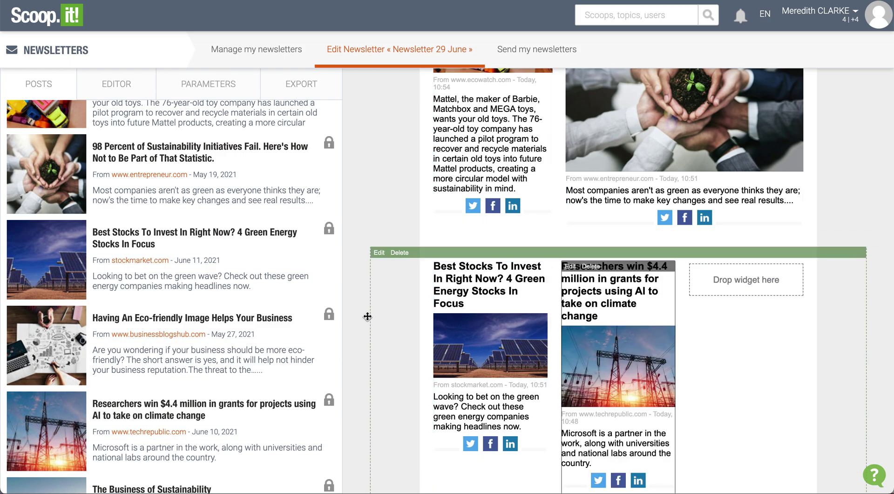
drag(41, 346, 738, 286)
scroll(404, 411, down, 5)
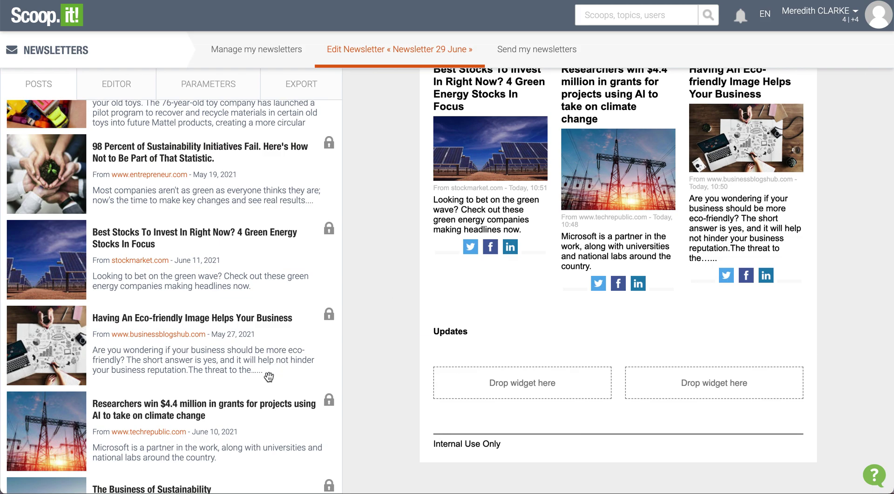
scroll(150, 373, down, 2)
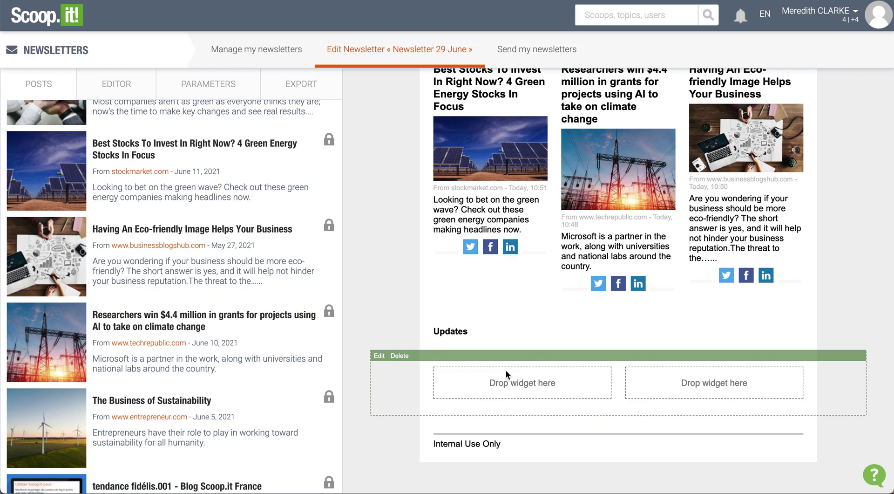
Swap the empty two-column Updates row for a saved One column section
click(380, 357)
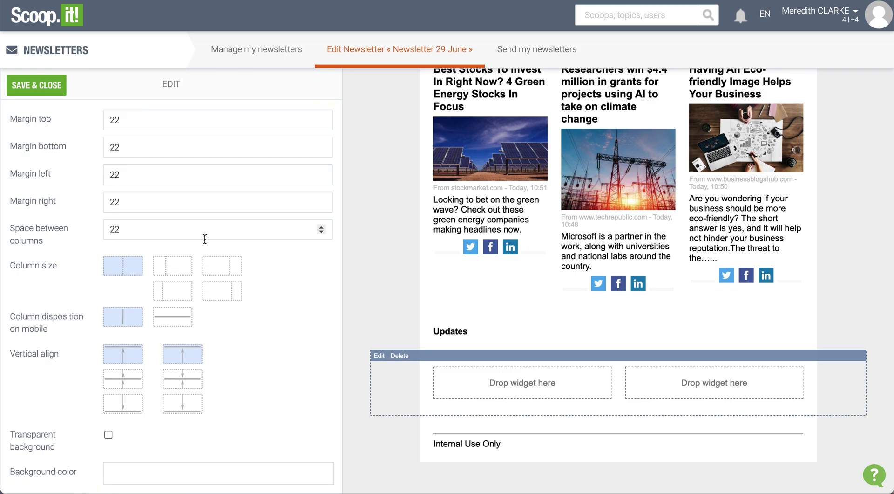
scroll(88, 196, down, 3)
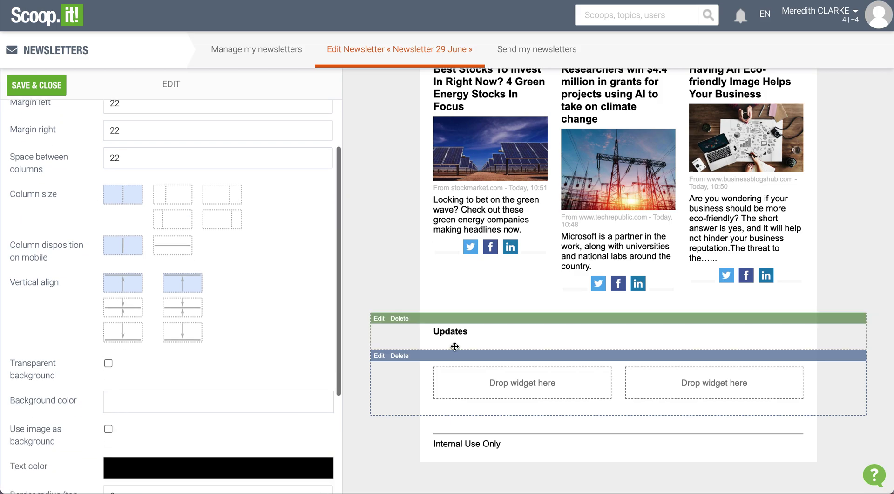
click(400, 357)
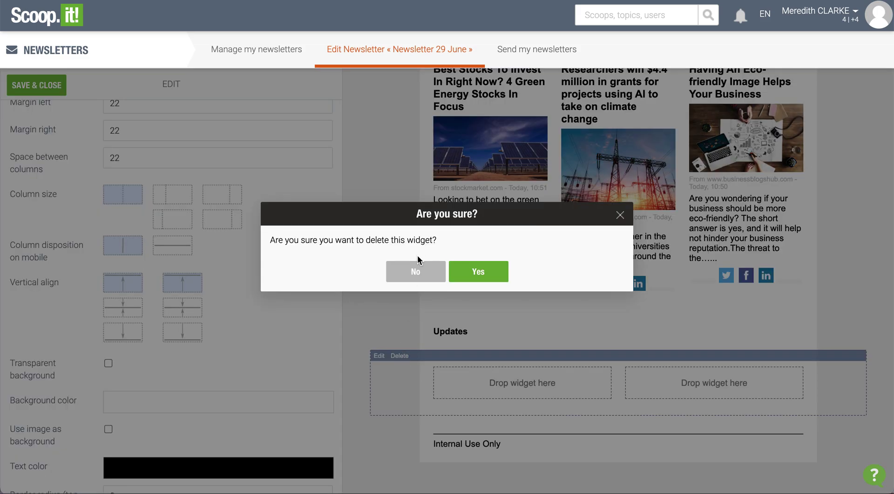
click(483, 280)
scroll(141, 225, up, 1)
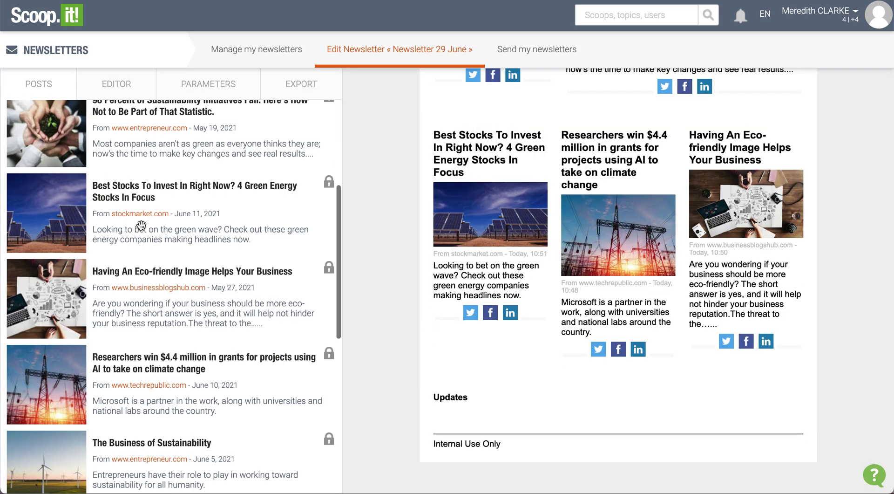
click(119, 87)
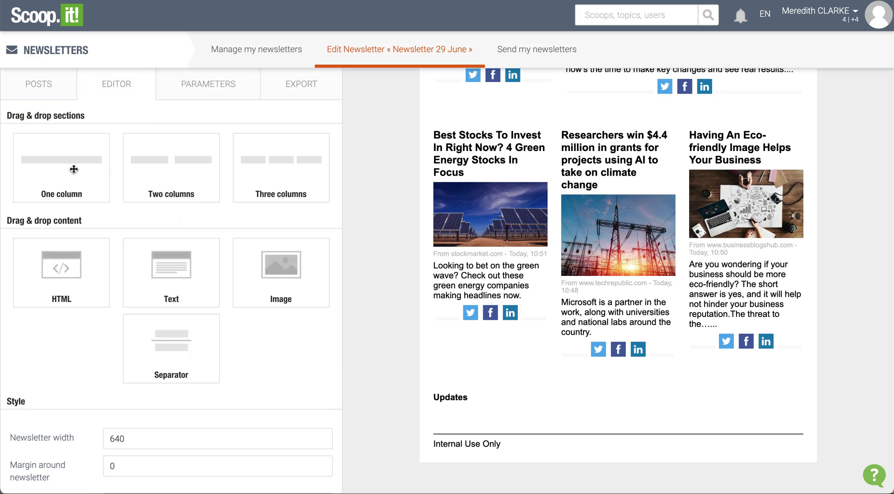
drag(61, 170, 466, 414)
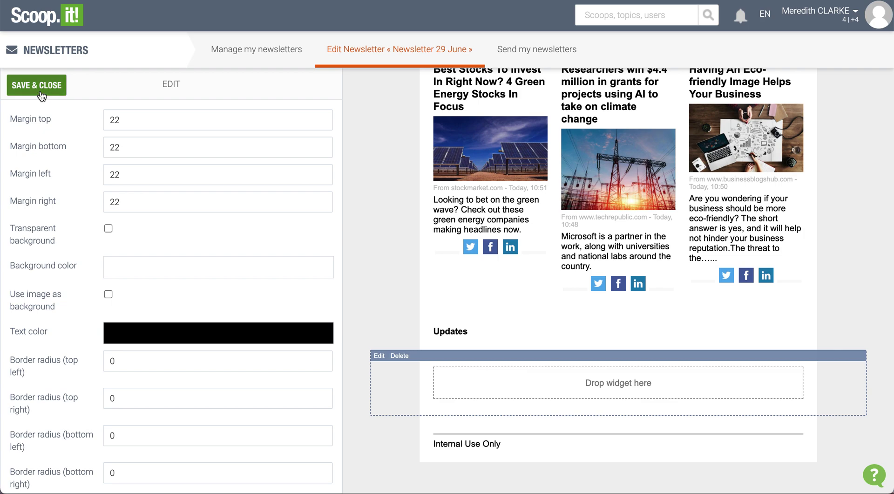
click(37, 87)
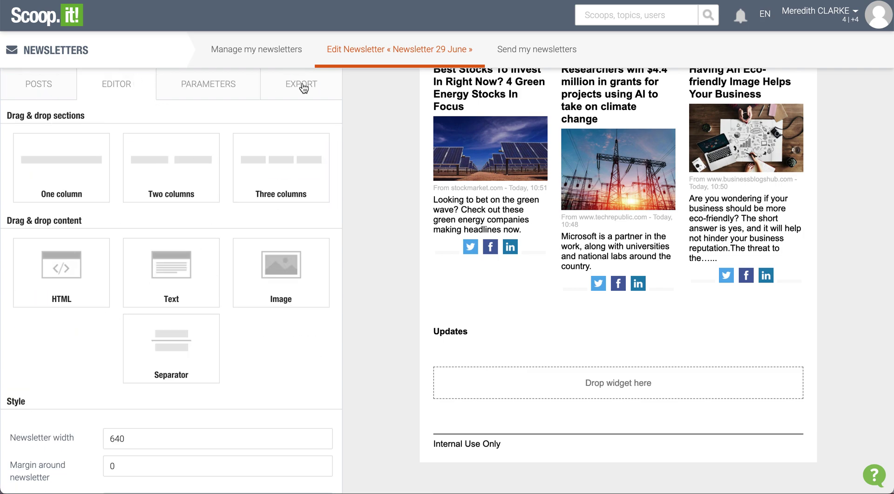
Put 'The Business of Sustainability' post into the new Updates column
click(17, 83)
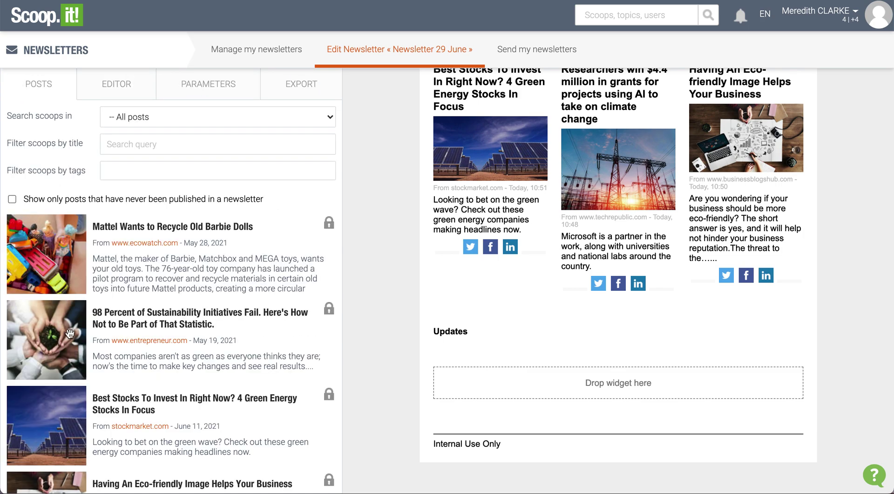
scroll(37, 325, down, 8)
drag(38, 325, 469, 406)
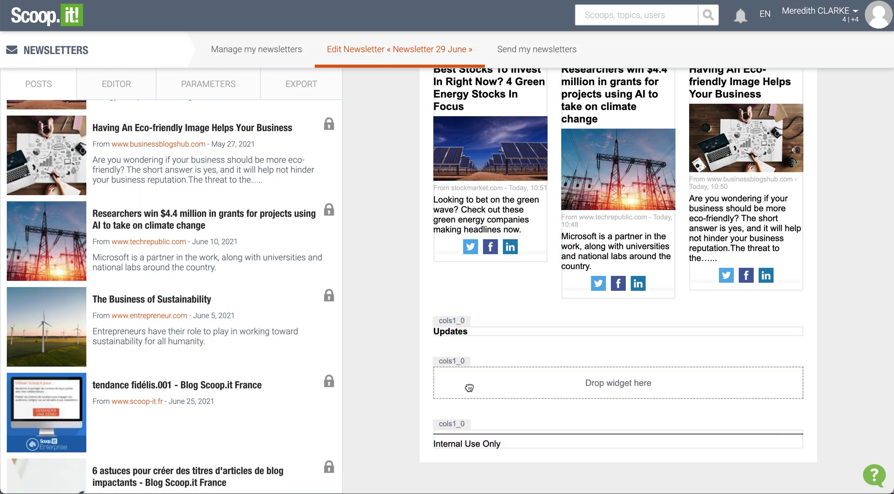
scroll(579, 361, down, 5)
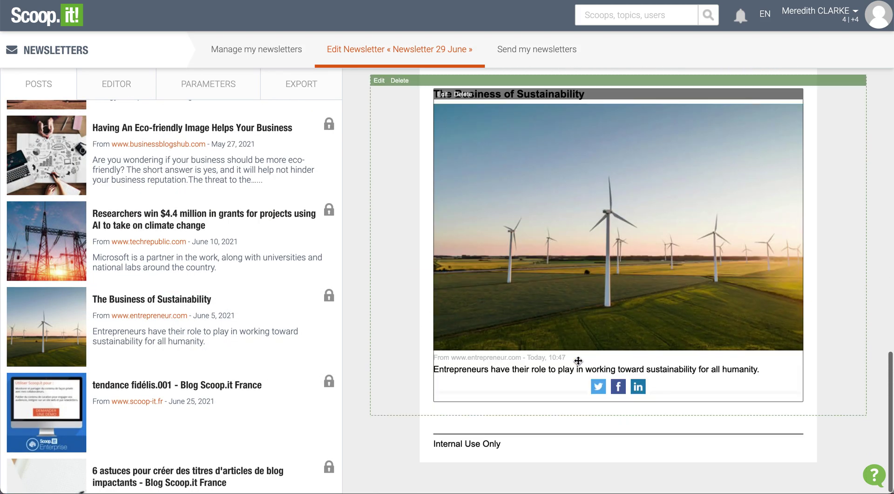
scroll(579, 362, up, 5)
scroll(578, 361, up, 7)
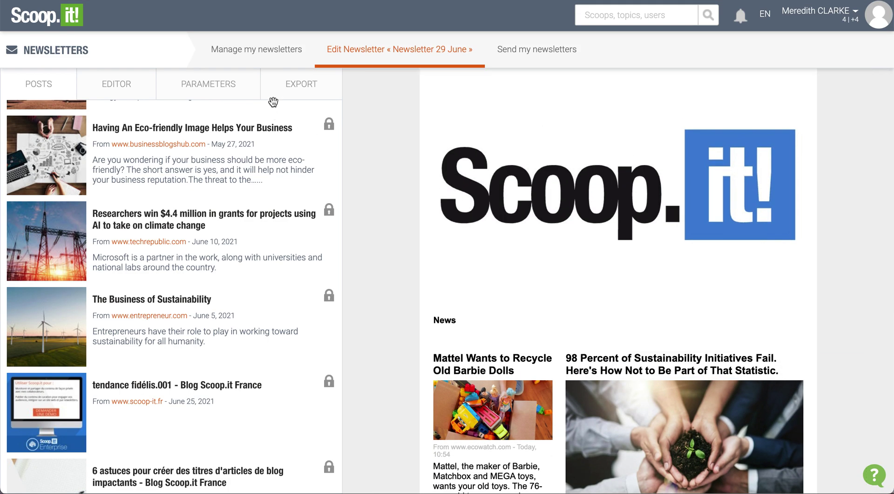
Open the EXPORT tab for Newsletter 29 June to see its preview link and download options
click(292, 80)
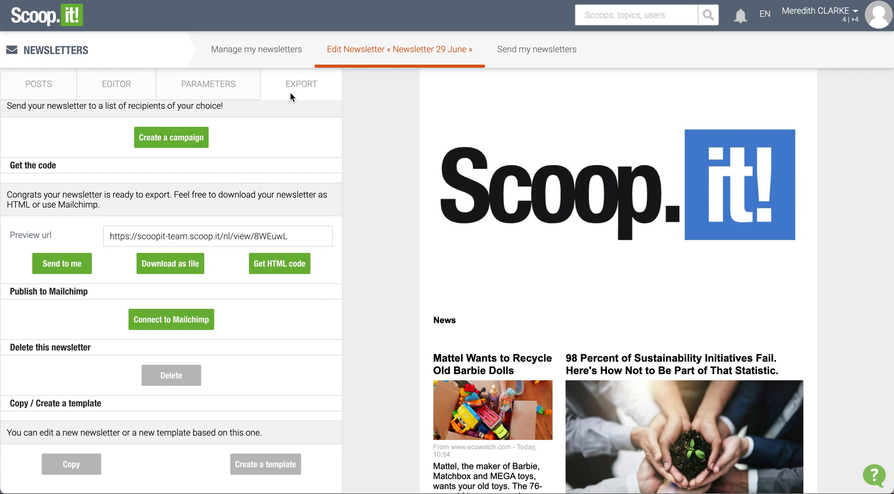